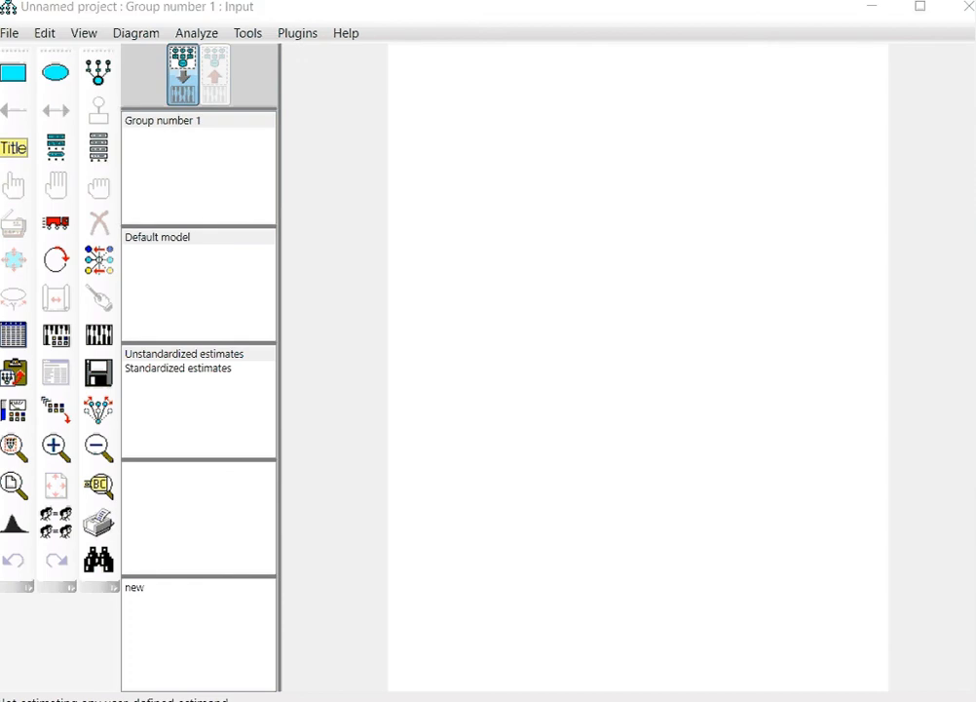
Step: Open whs data amos2.sav from the amos folder in SPSS and examine its data and variable list
key(alt+Tab)
click(192, 277)
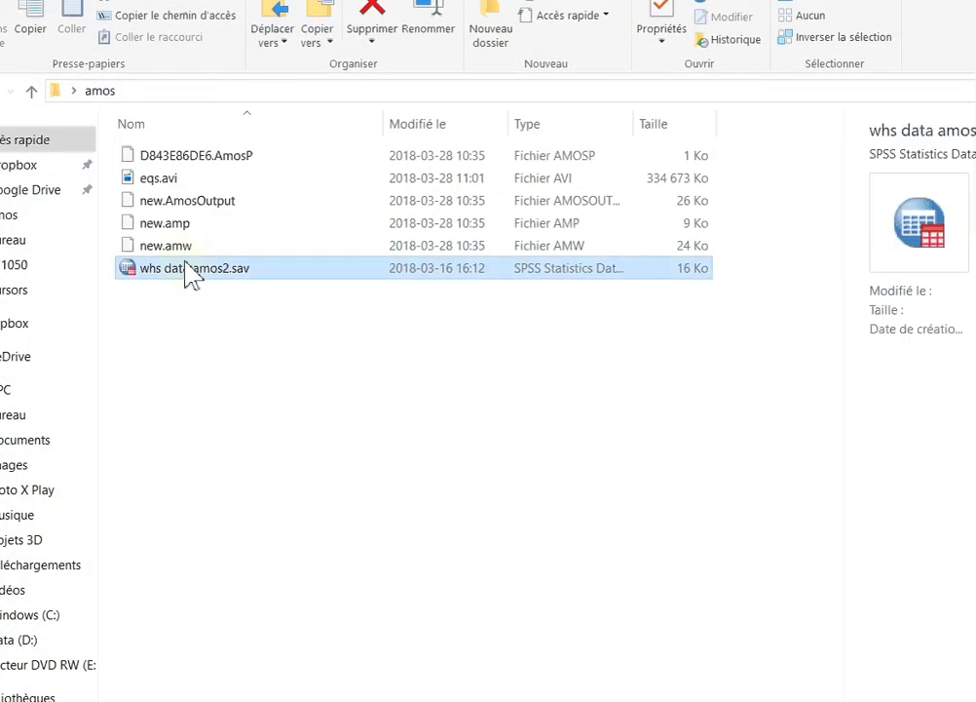
double_click(188, 267)
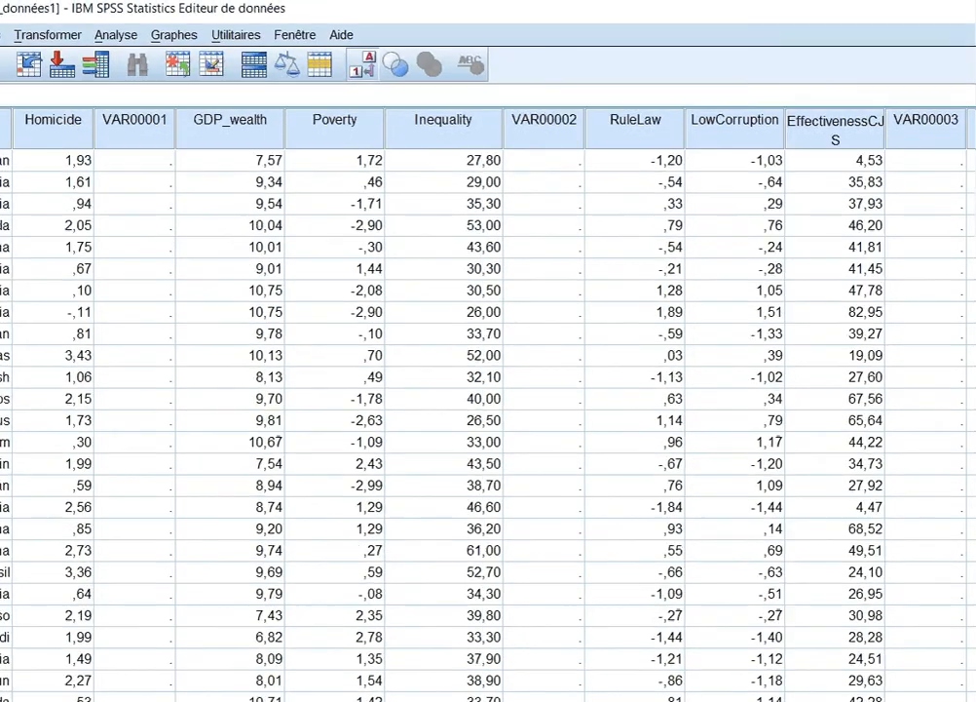
key(super+Right)
key(super+Up)
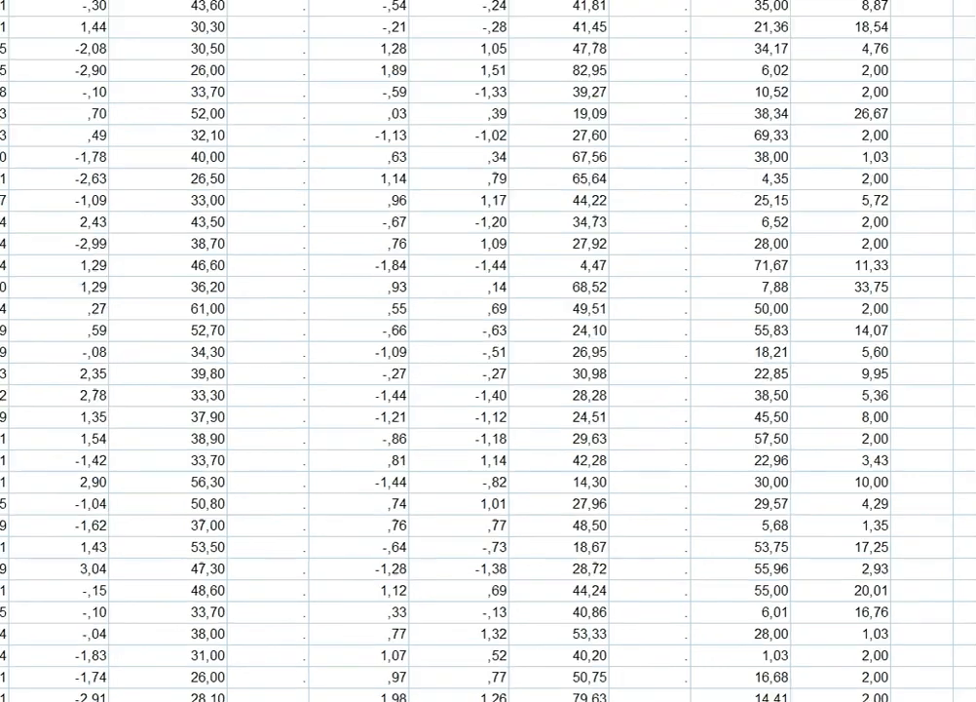
key(ctrl+t)
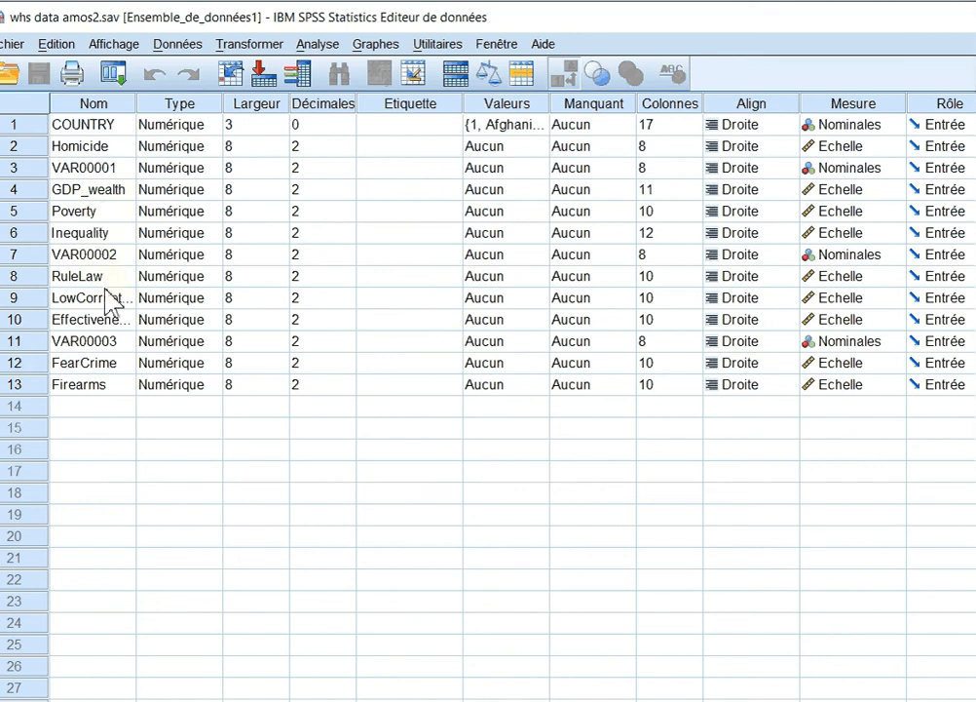
Step: Try shortening the GDP_wealth variable's name to GDP, and close SPSS without saving the output or the dataset
double_click(104, 192)
drag(130, 189, 86, 192)
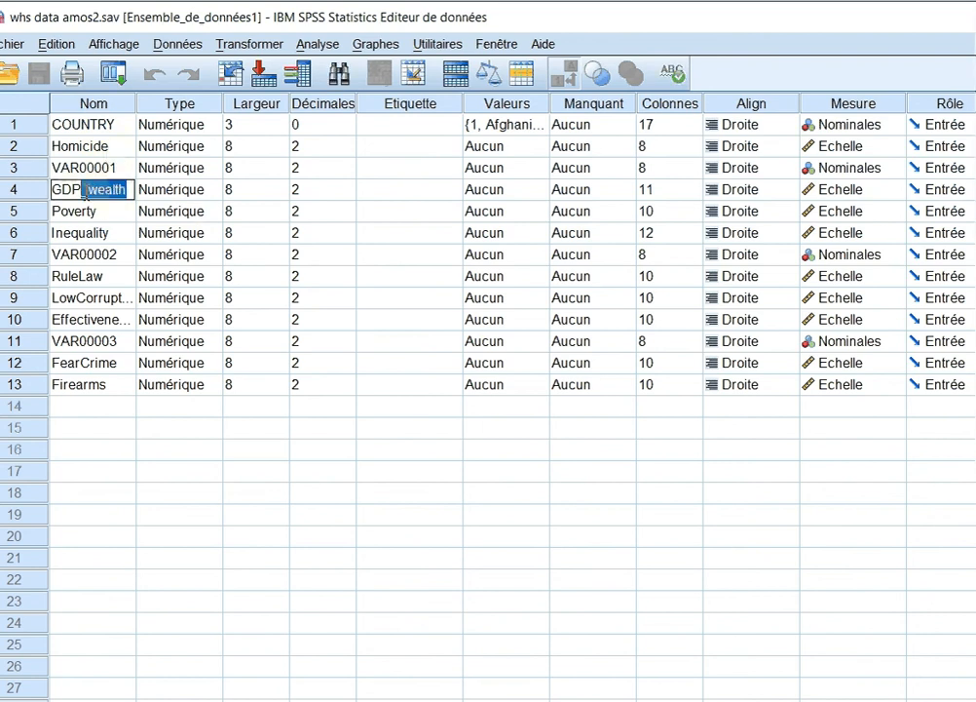
key(BackSpace)
key(Return)
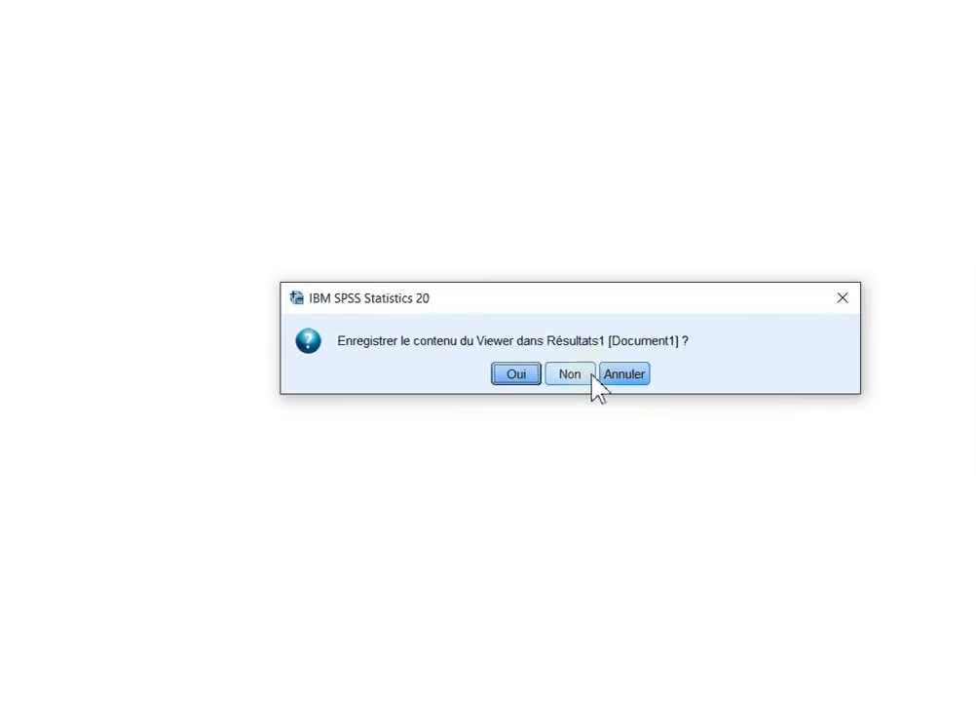
click(585, 378)
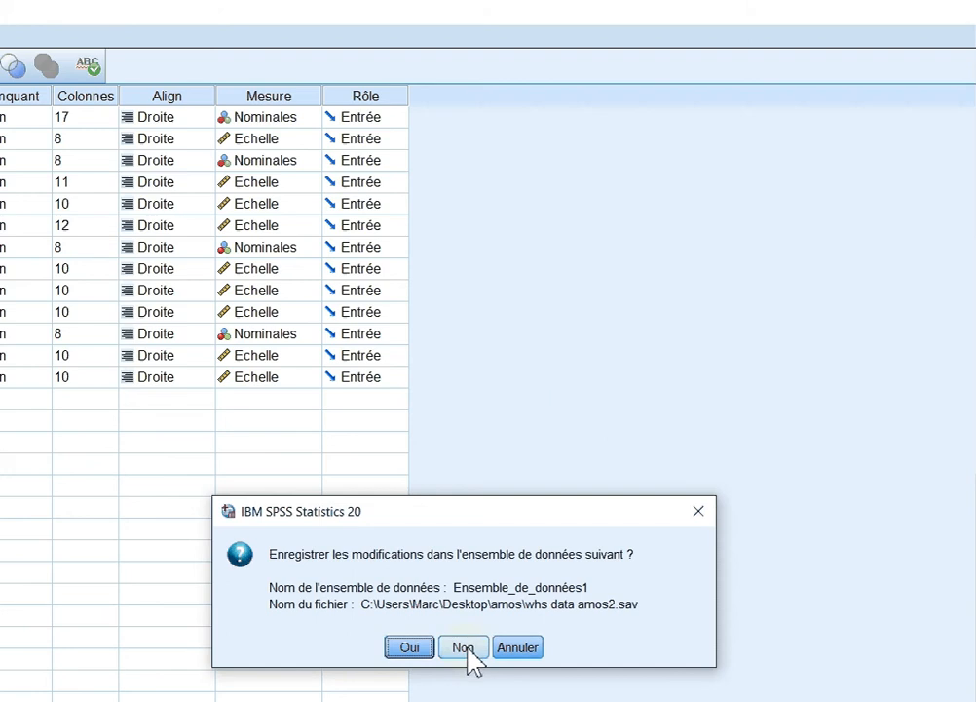
click(468, 650)
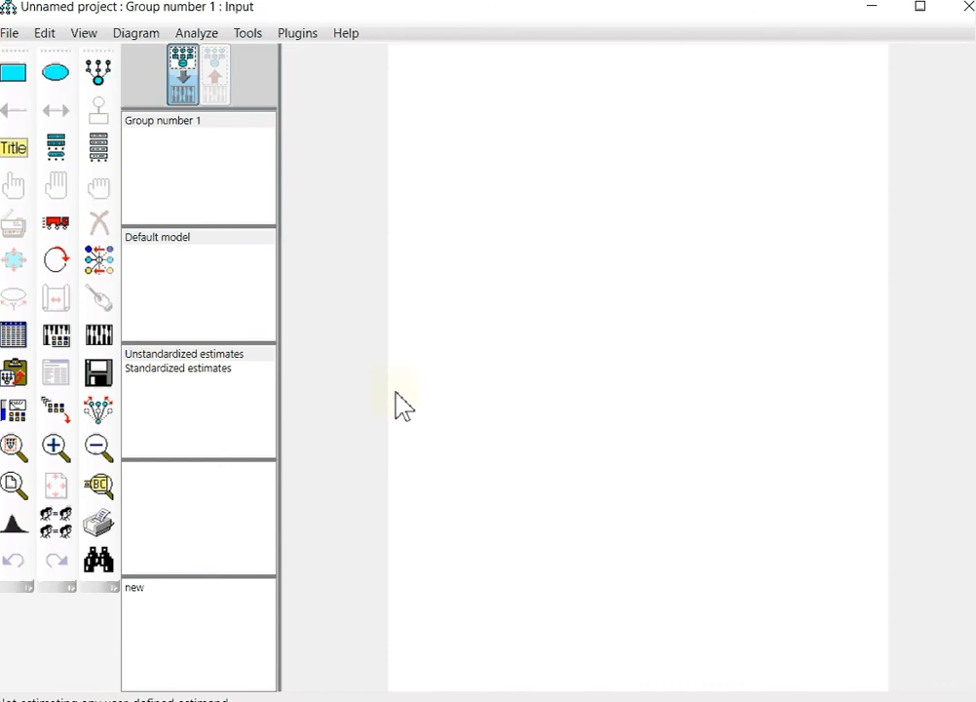
Step: Attach whs data amos2.sav as the data file for Group number 1 in Amos
click(12, 33)
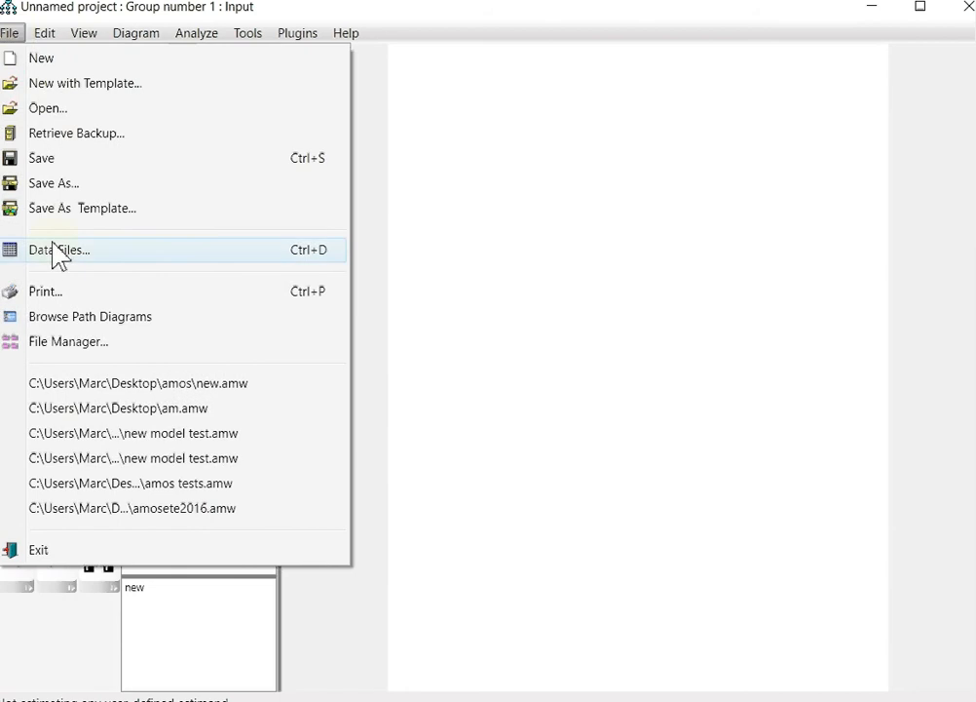
click(60, 252)
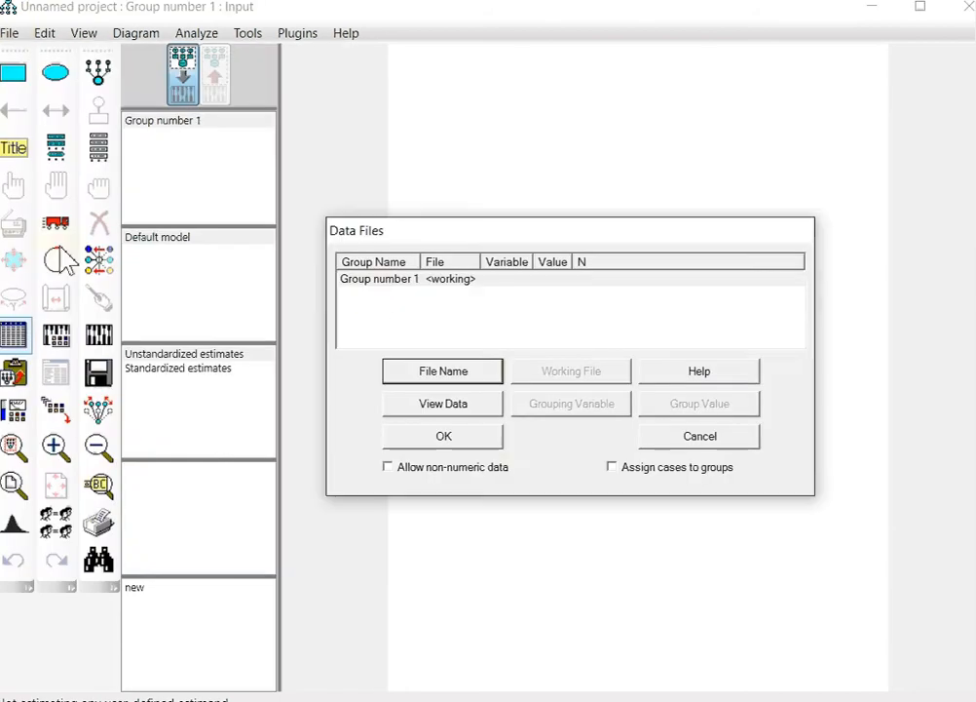
click(465, 383)
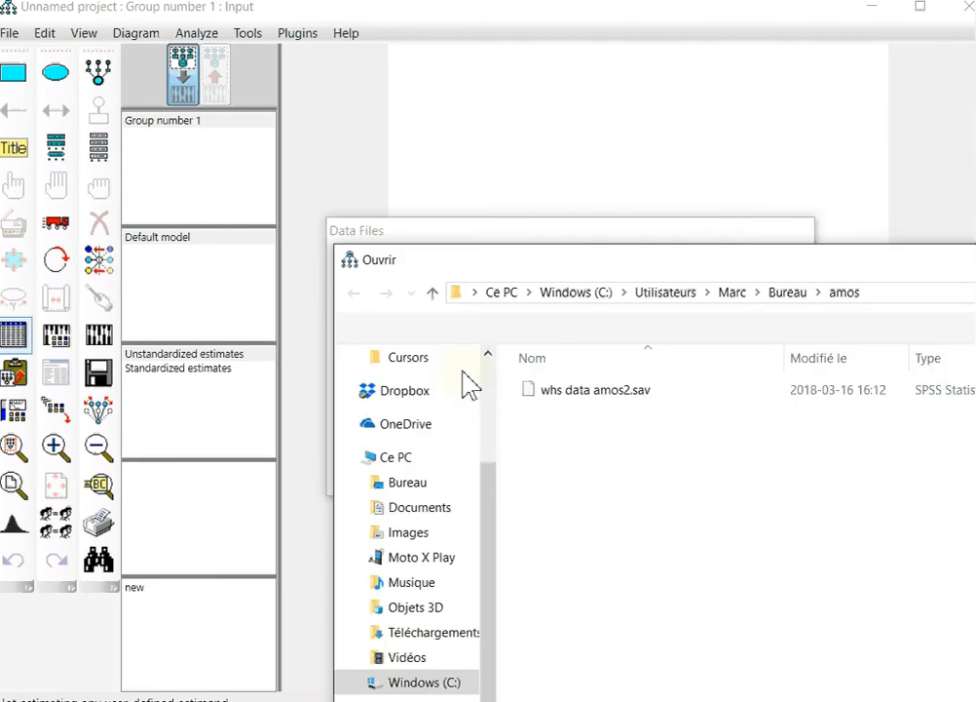
click(591, 400)
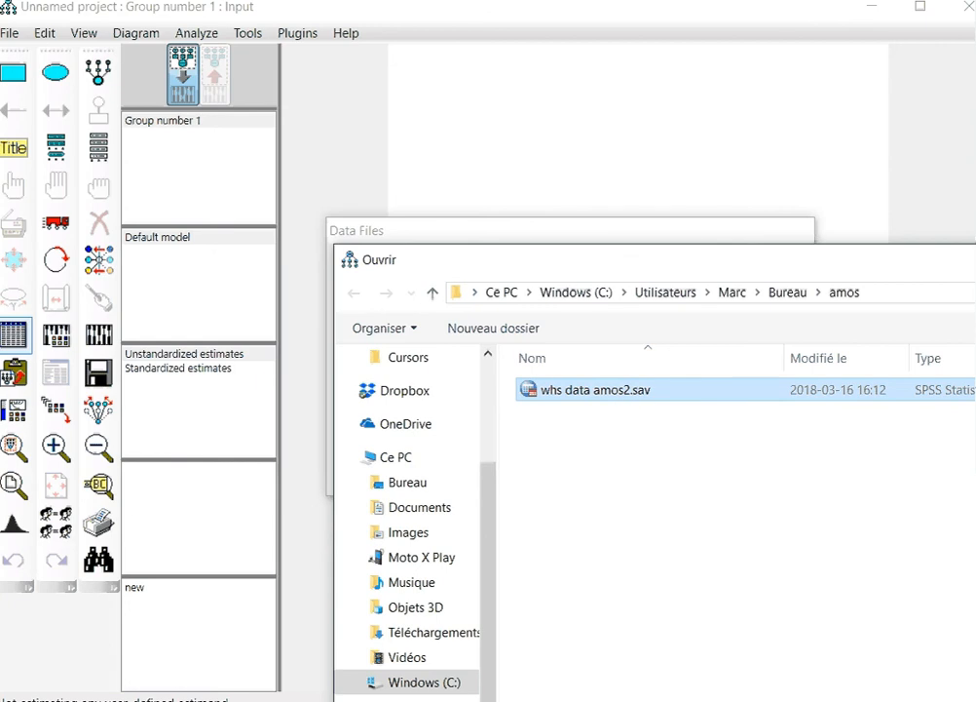
key(Return)
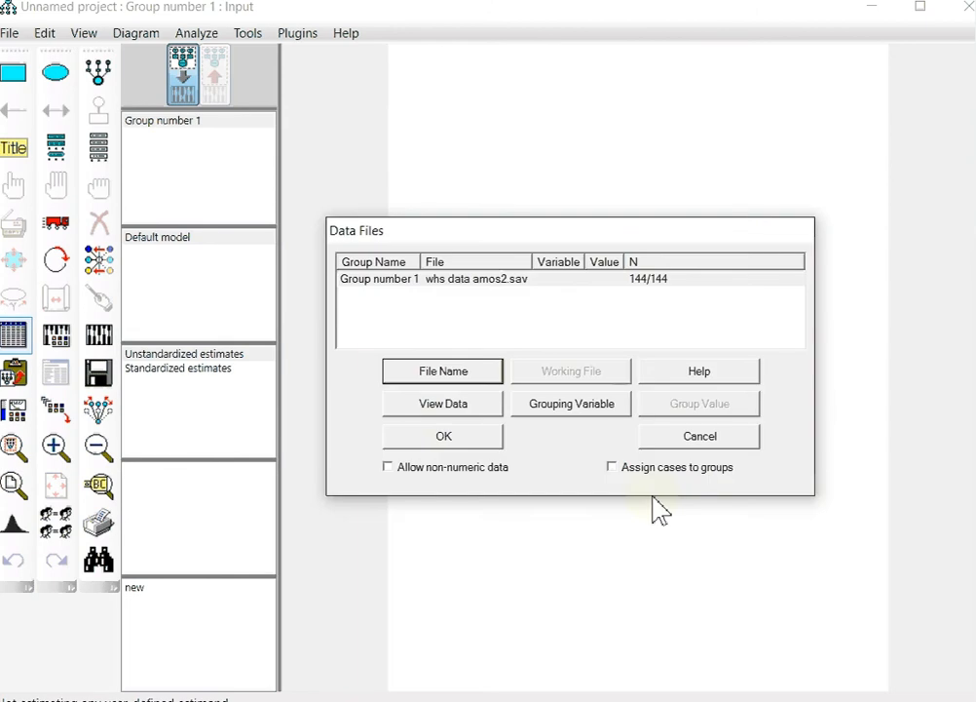
click(446, 437)
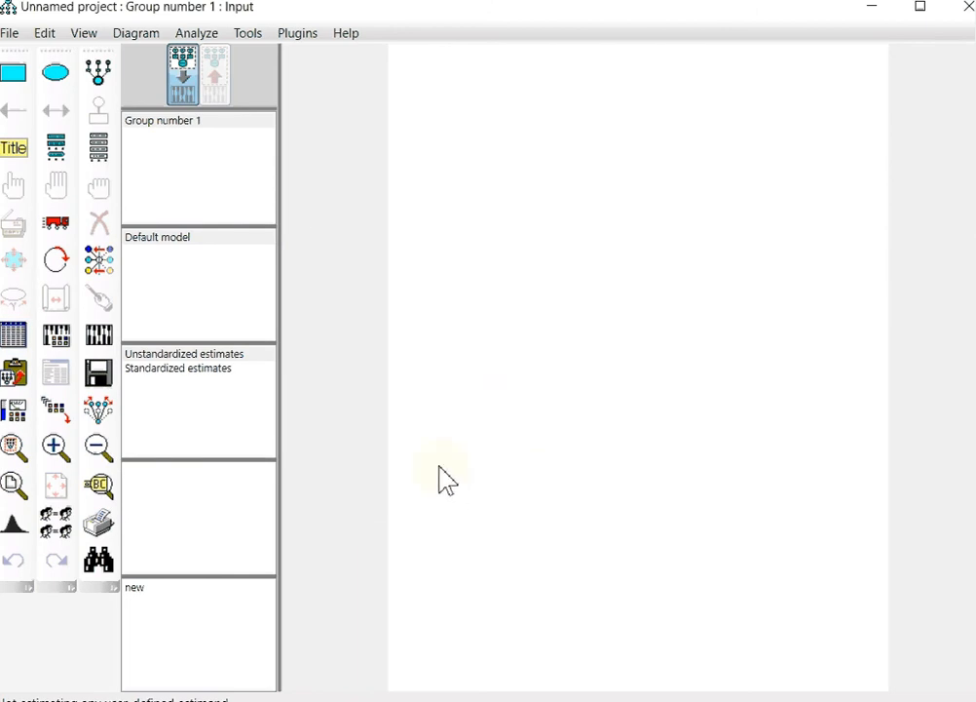
Step: View the list of variables in the data set and close it
click(102, 153)
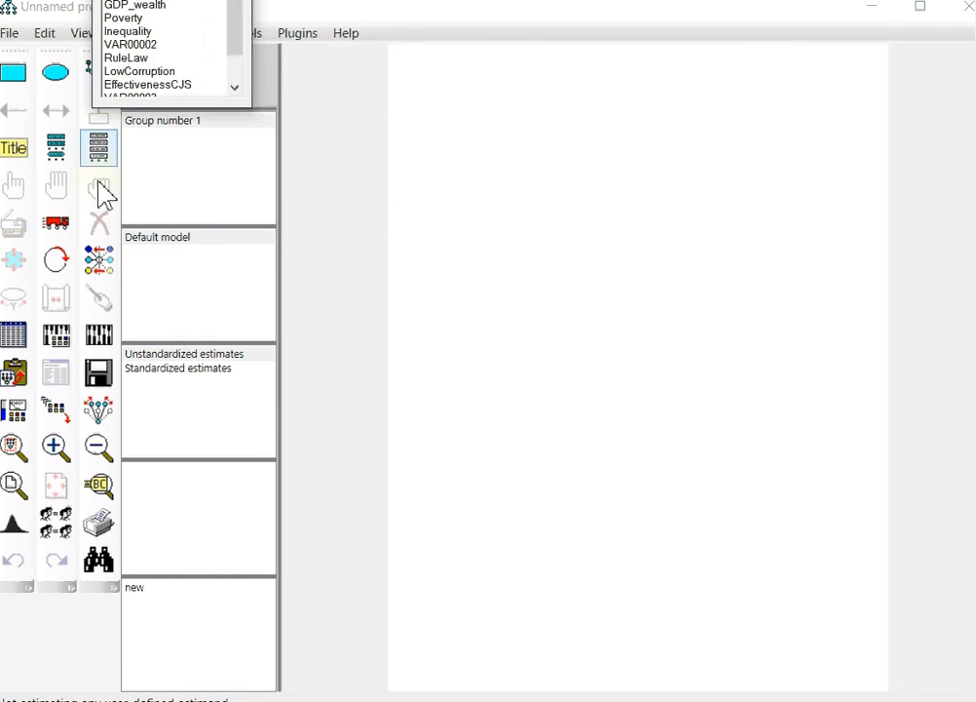
drag(243, 44, 247, 11)
click(233, 2)
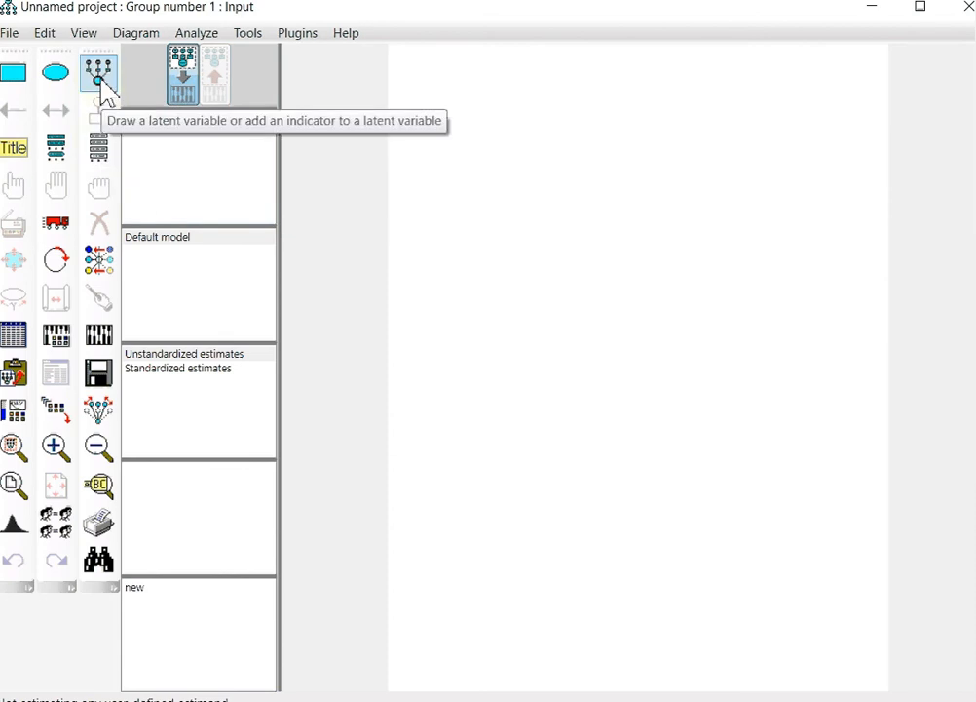
Step: Draw an observed variable on the right side of the page and resize it to a roughly square box
click(17, 80)
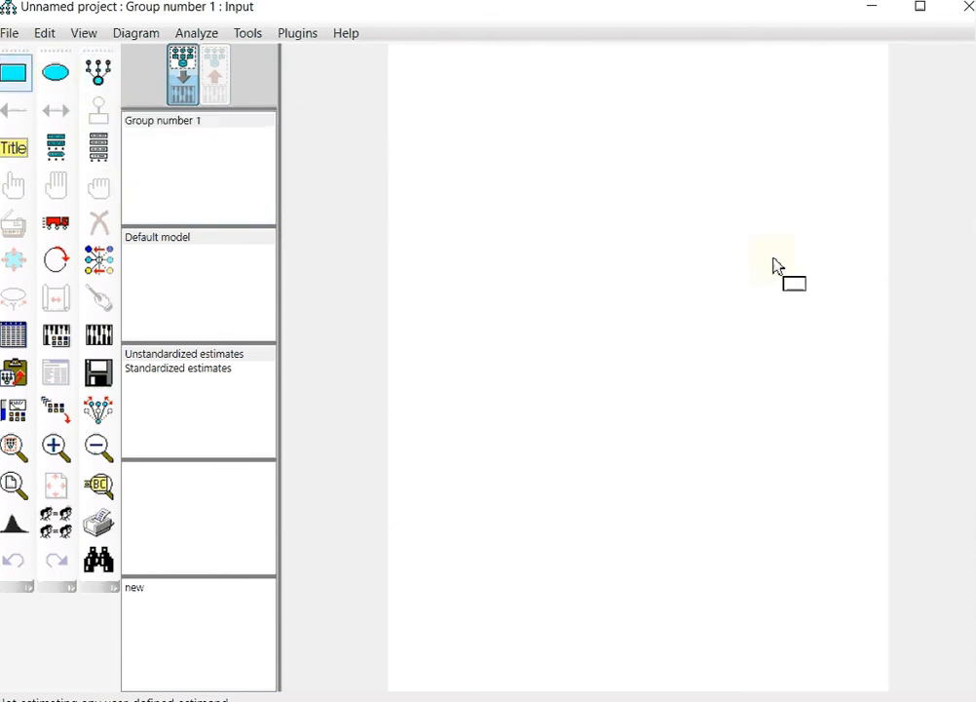
drag(780, 223, 785, 279)
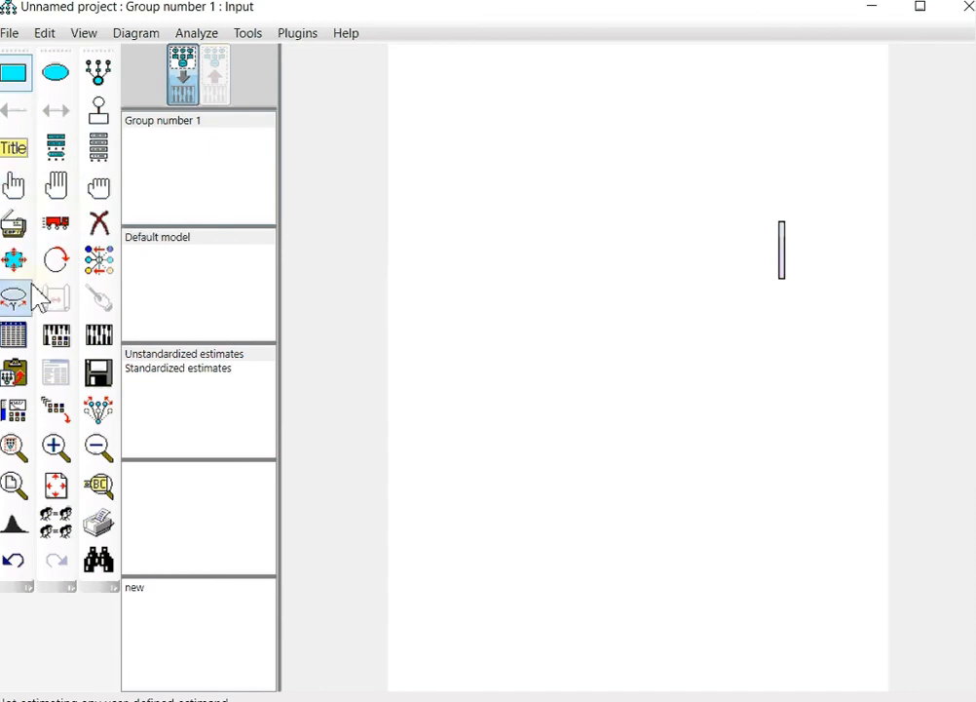
click(14, 260)
drag(773, 267, 818, 285)
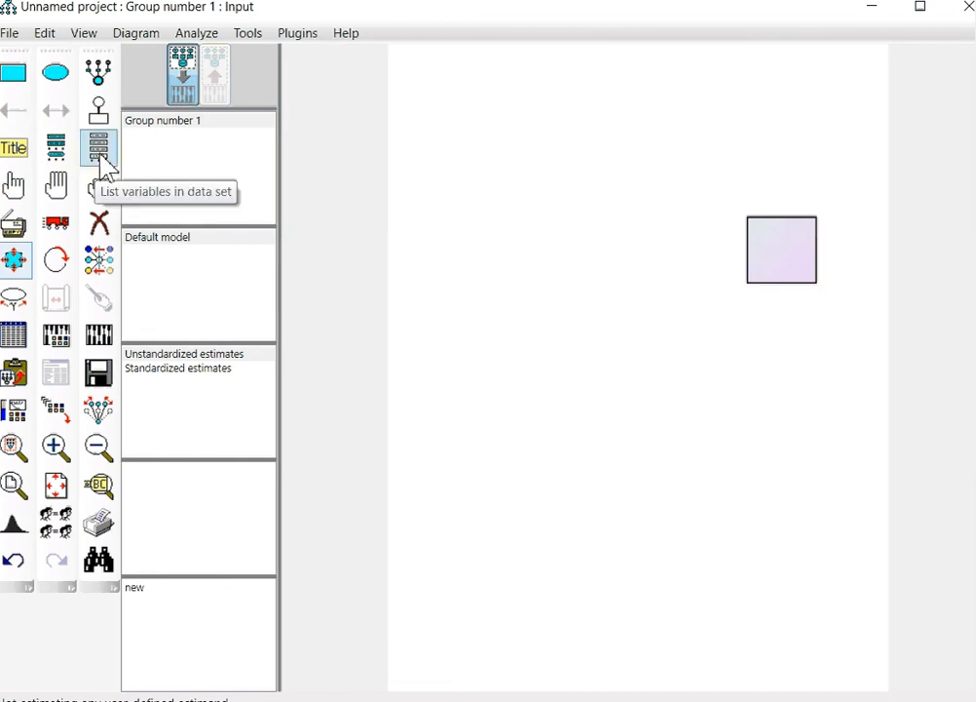
Step: Draw a latent variable in the page's upper left area and give it three indicators with error terms
click(99, 76)
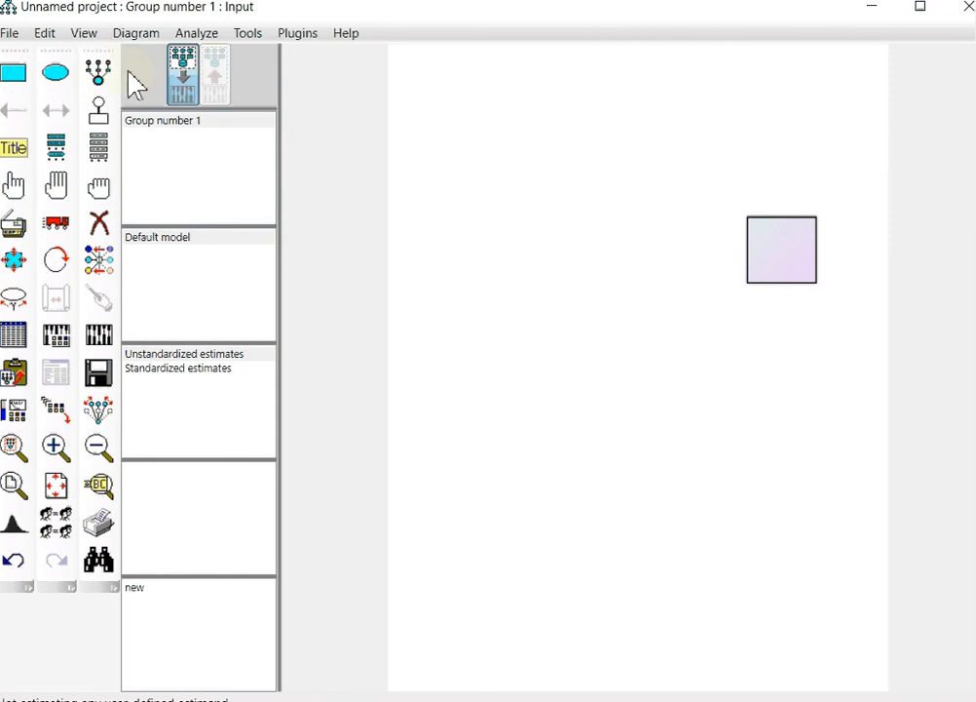
click(512, 171)
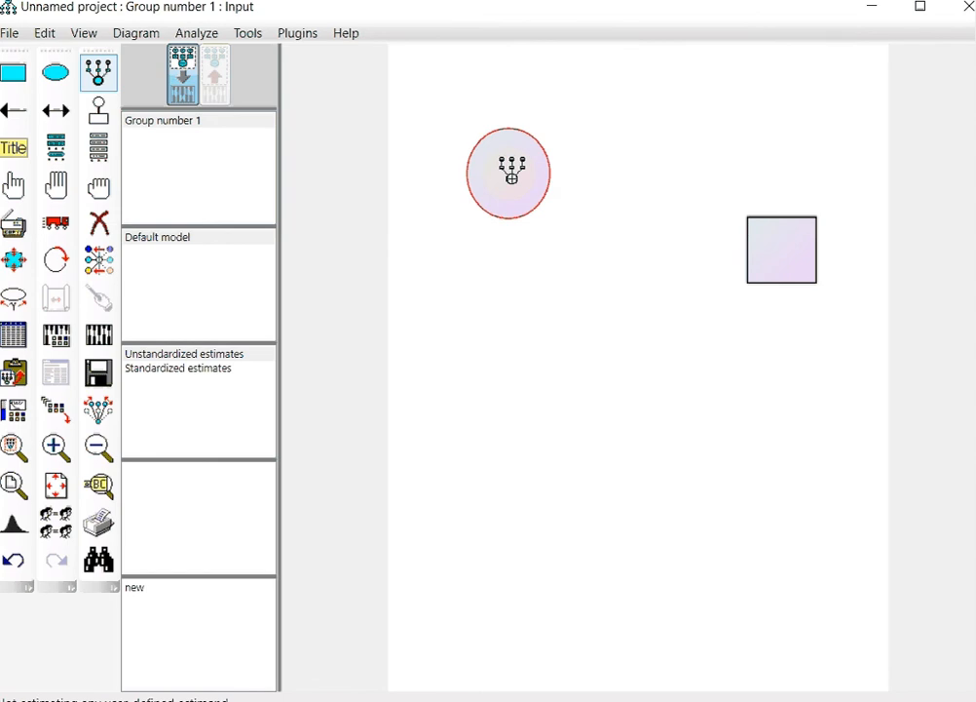
click(512, 171)
click(512, 170)
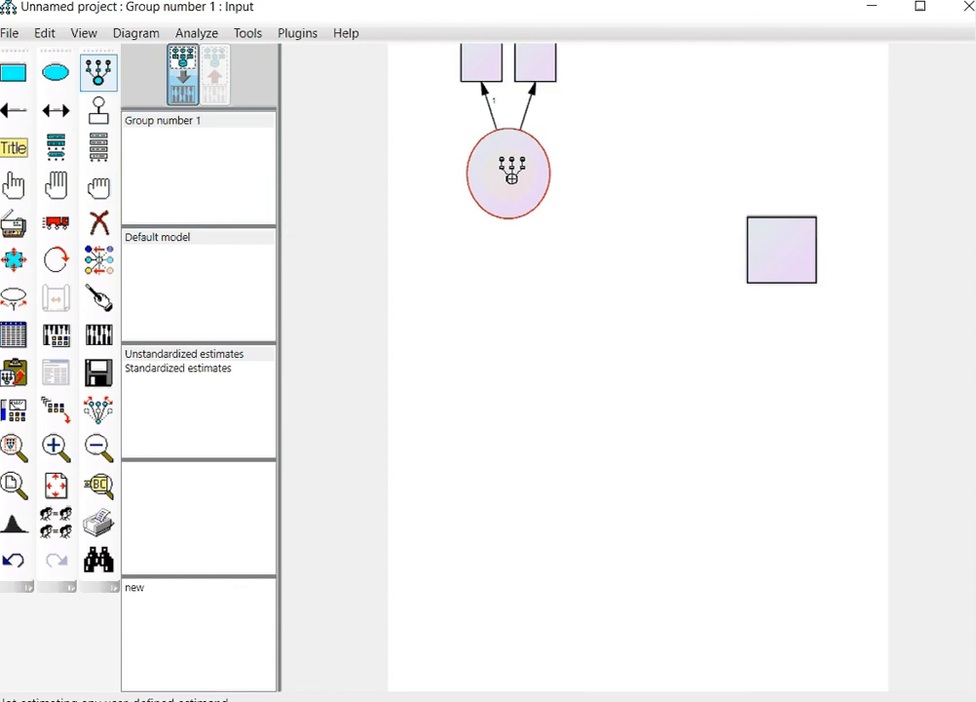
click(512, 171)
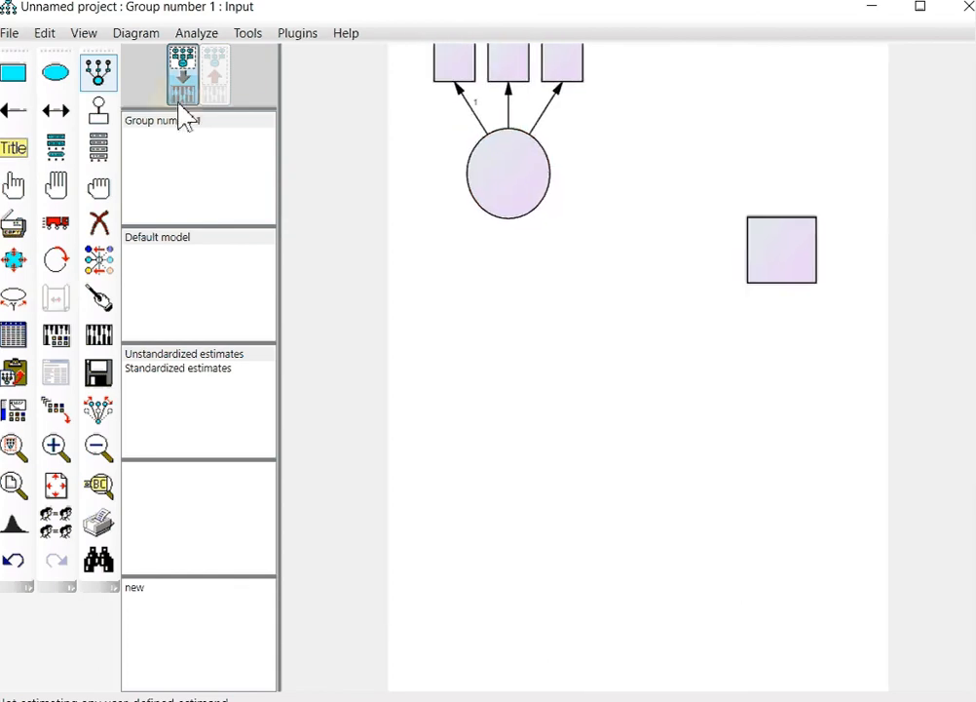
Step: Move the latent variable circle and its three indicator boxes down the page
click(56, 222)
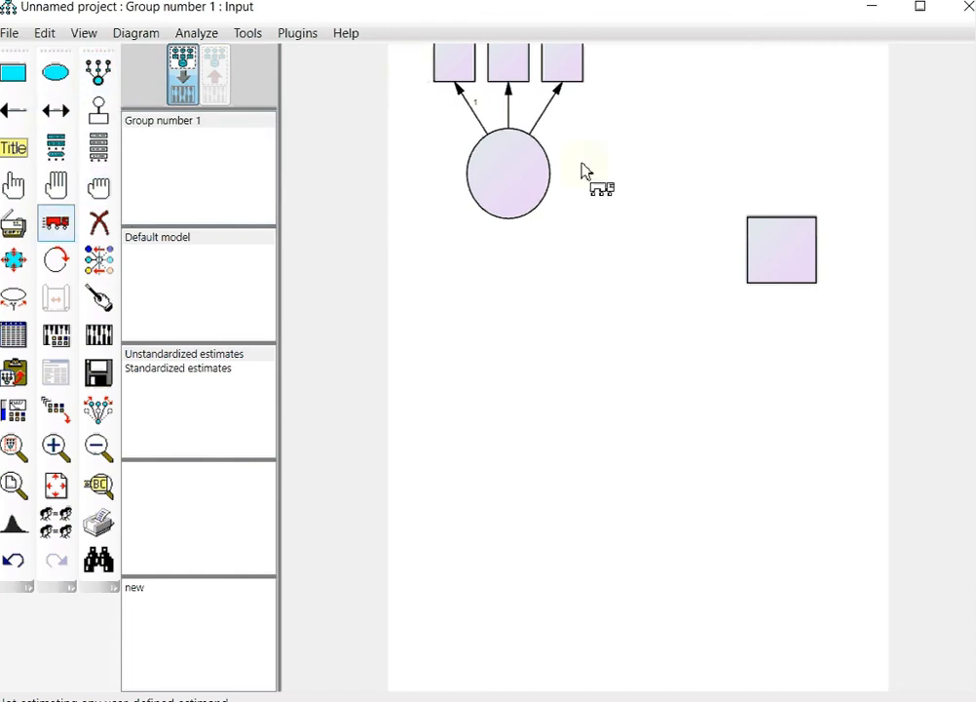
drag(540, 193, 544, 233)
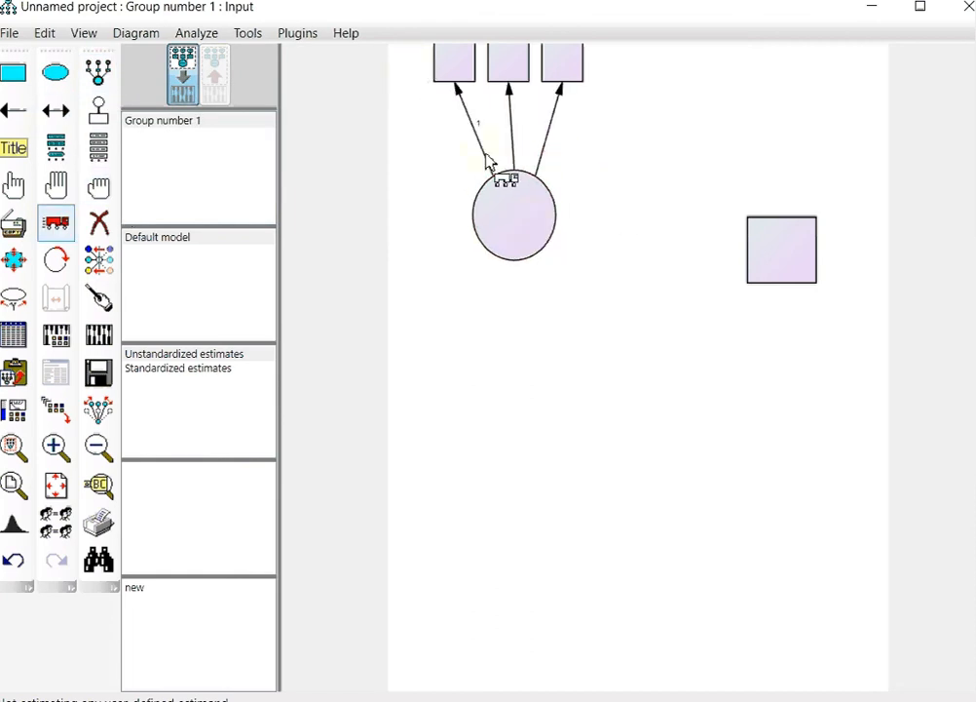
drag(458, 78, 462, 146)
drag(506, 77, 508, 130)
drag(562, 72, 567, 122)
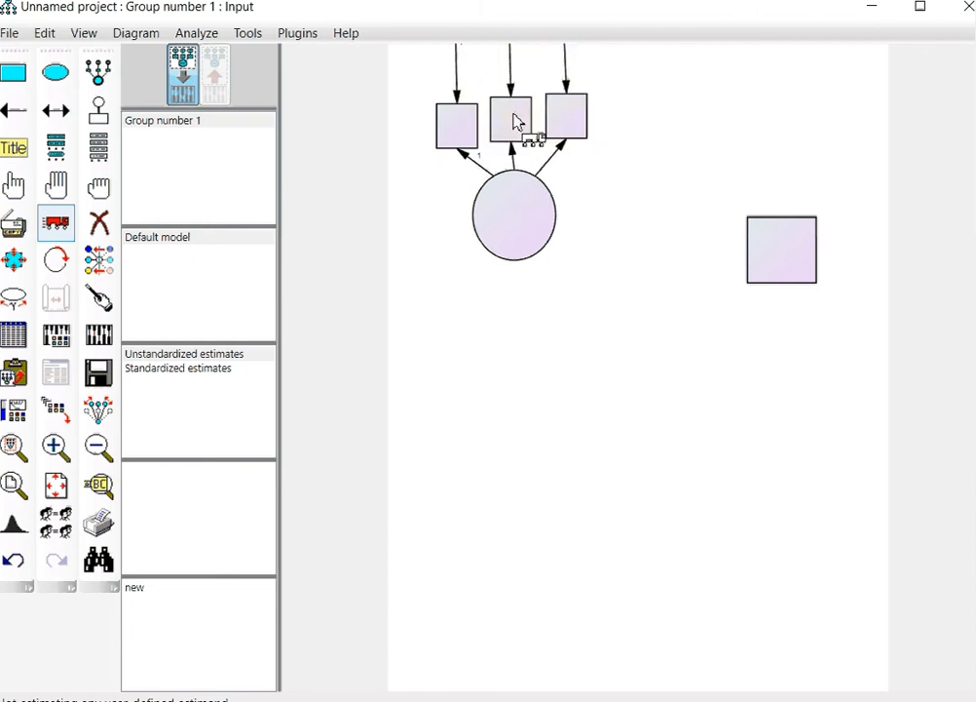
Step: Bring the three error circles onto the page above their indicators, and fine-tune the spacing of the boxes and latent circle
scroll(575, 216, down, 1)
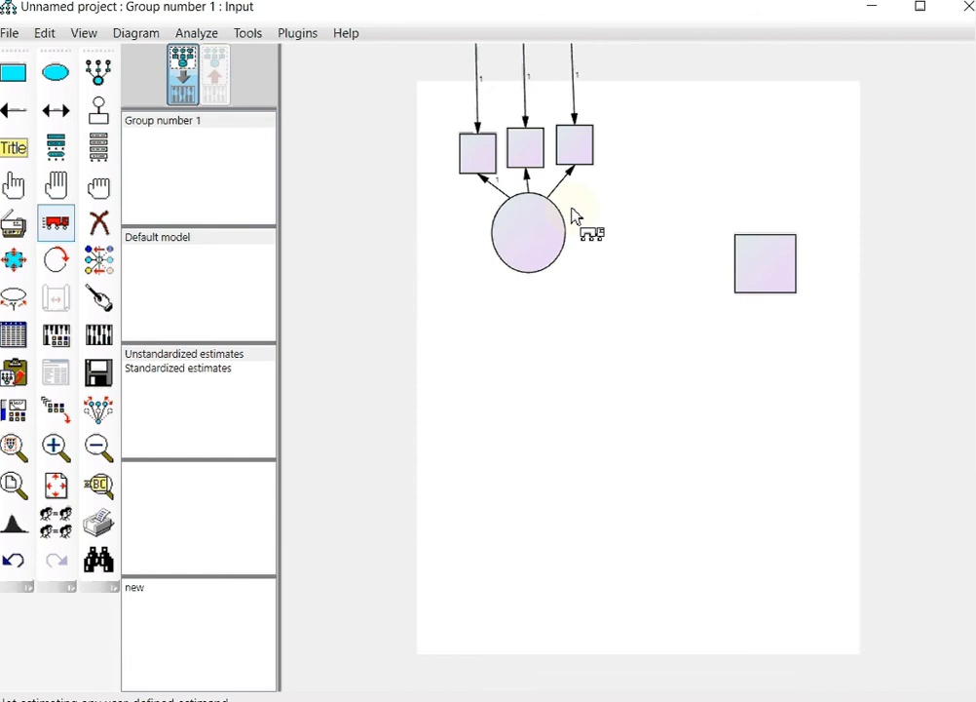
scroll(575, 216, down, 1)
drag(495, 56, 499, 135)
mouse_move(496, 175)
mouse_down()
mouse_move(500, 203)
mouse_move(495, 192)
mouse_up()
drag(534, 258, 536, 283)
drag(539, 186, 588, 211)
drag(543, 68, 549, 143)
drag(587, 64, 599, 139)
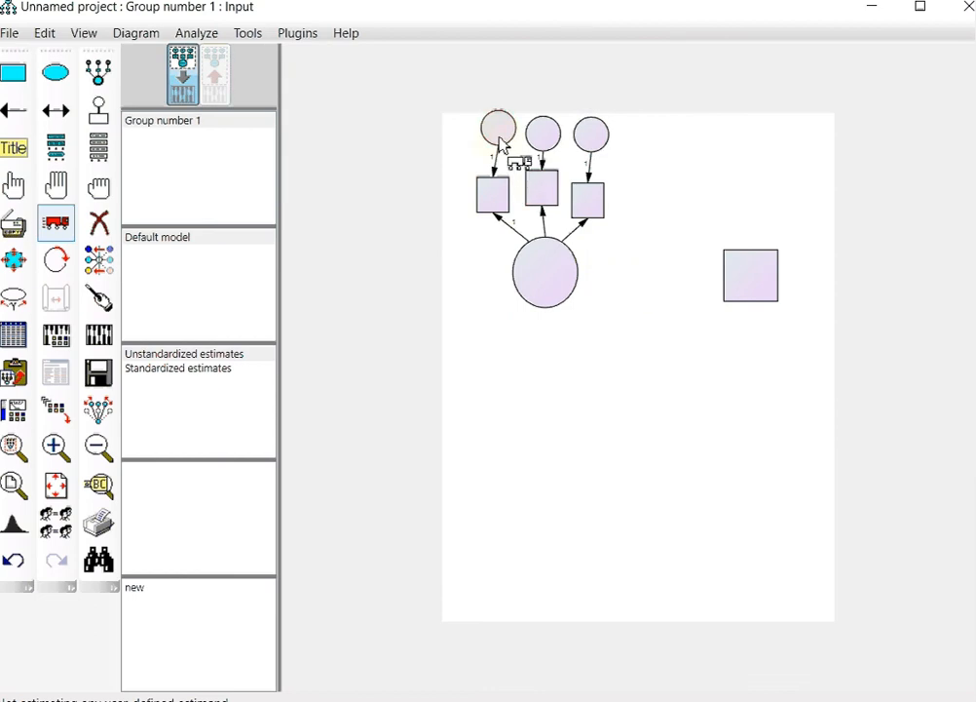
drag(500, 148, 493, 153)
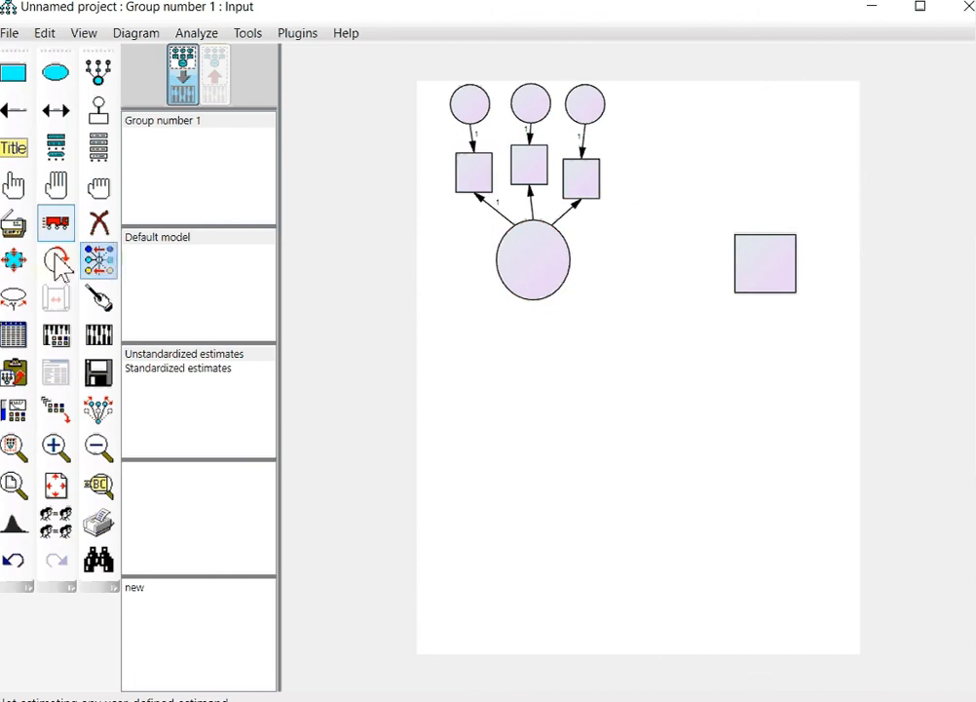
Step: Draw a second latent variable below the first, near the page's middle, and add three indicators with error terms
click(103, 80)
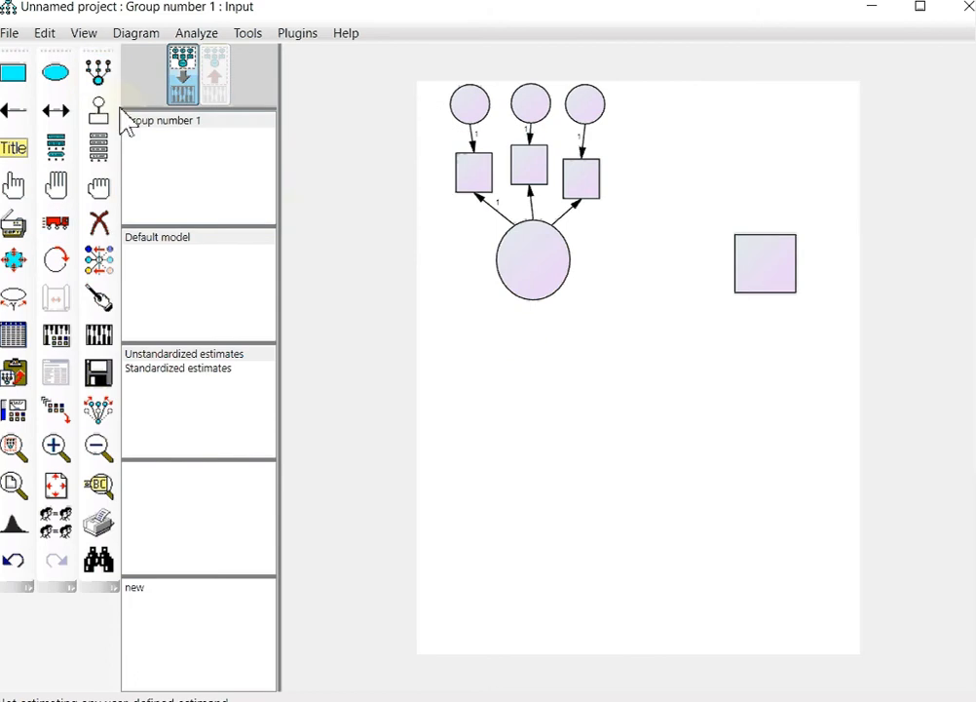
click(98, 73)
drag(588, 341, 660, 417)
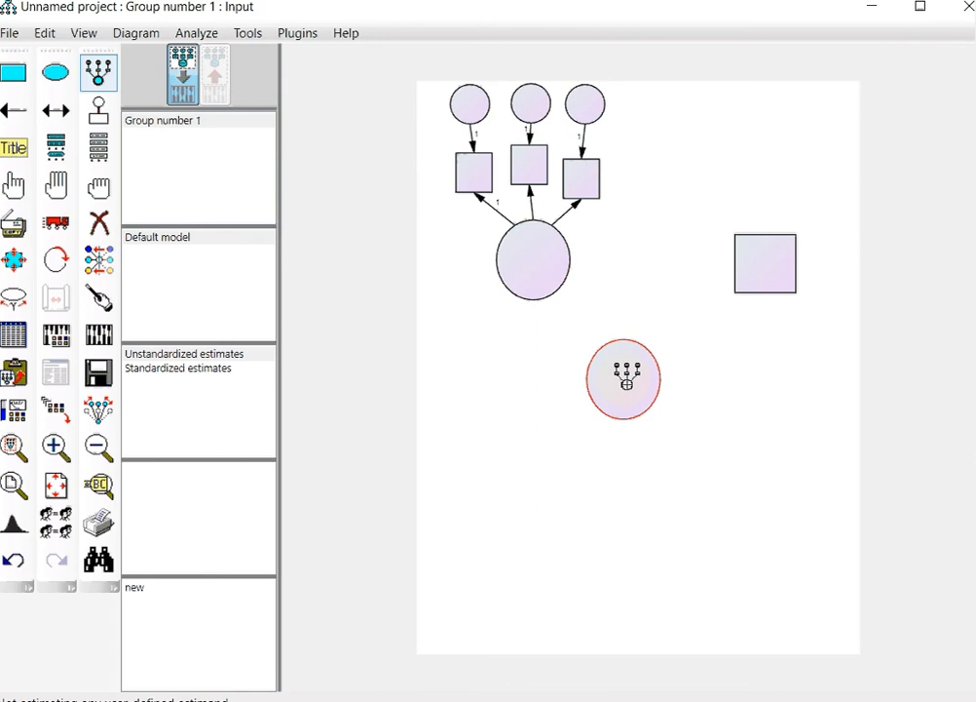
click(623, 378)
click(624, 378)
click(626, 378)
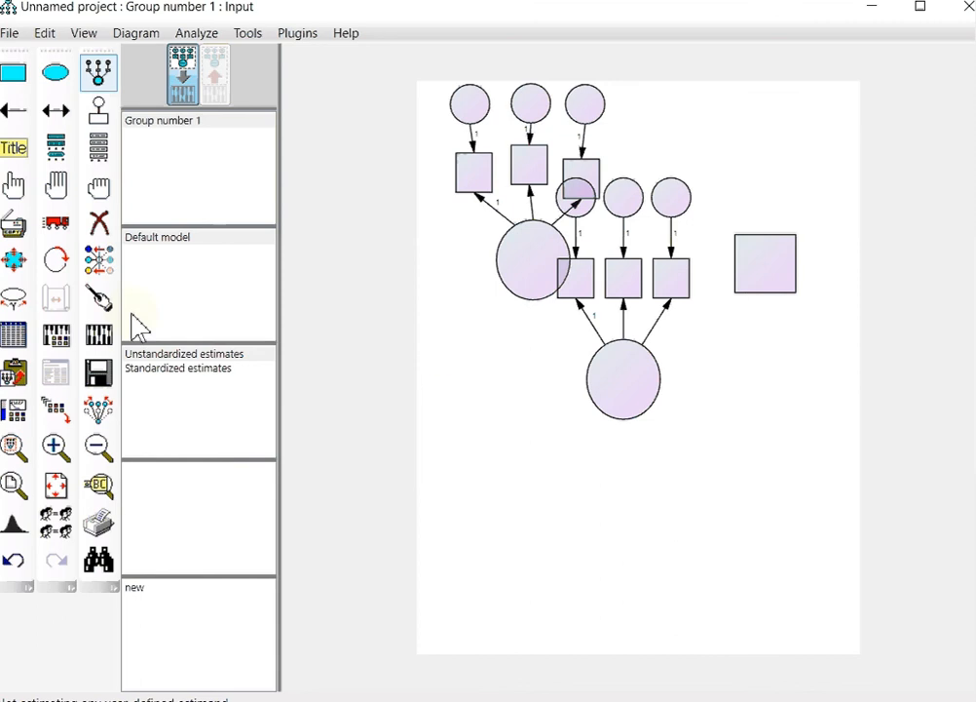
Step: Rotate the second latent variable's indicators so they and their error terms sit directly below its circle
click(57, 262)
click(634, 378)
click(633, 378)
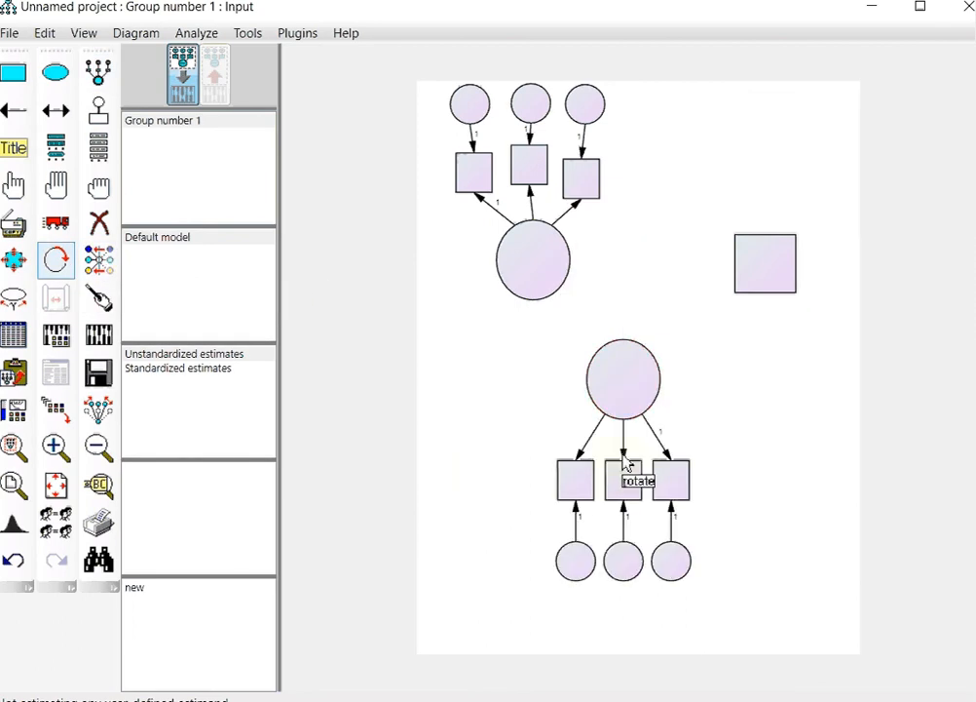
click(621, 397)
click(622, 396)
click(623, 395)
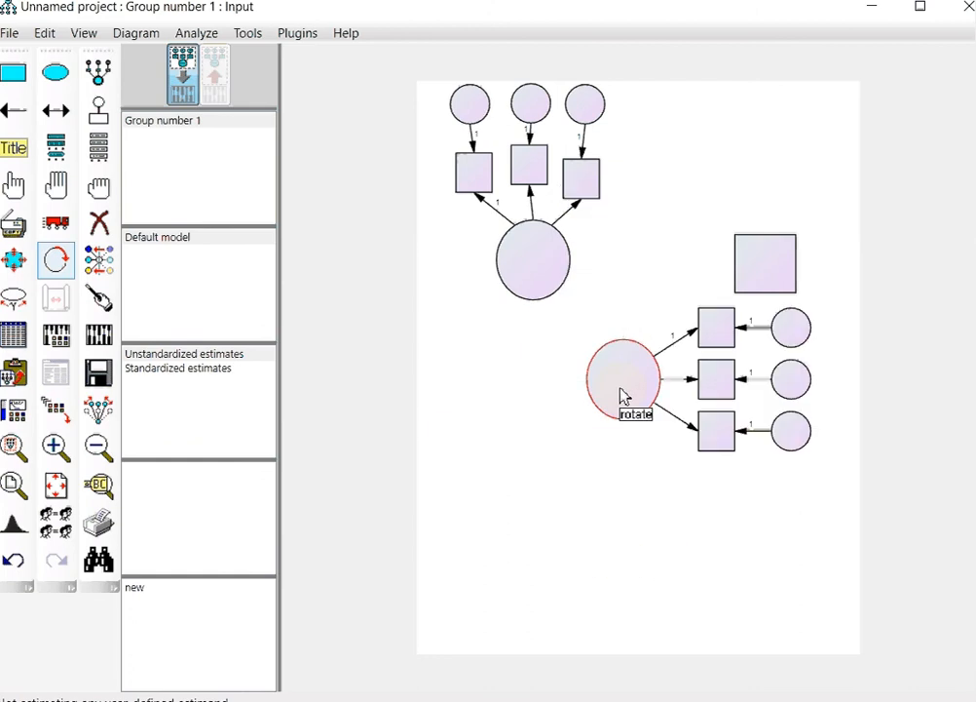
click(624, 396)
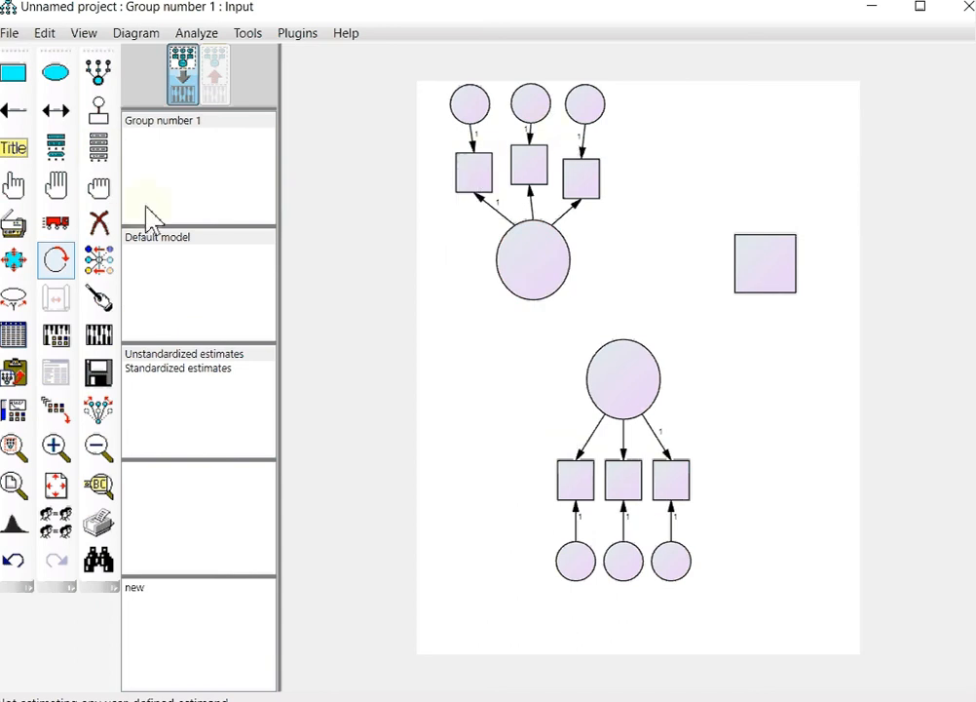
Step: Assign dataset variable Homicide to the standalone box, and GDP_wealth, Poverty and Inequality, in that order, to the upper latent variable's indicators
click(98, 156)
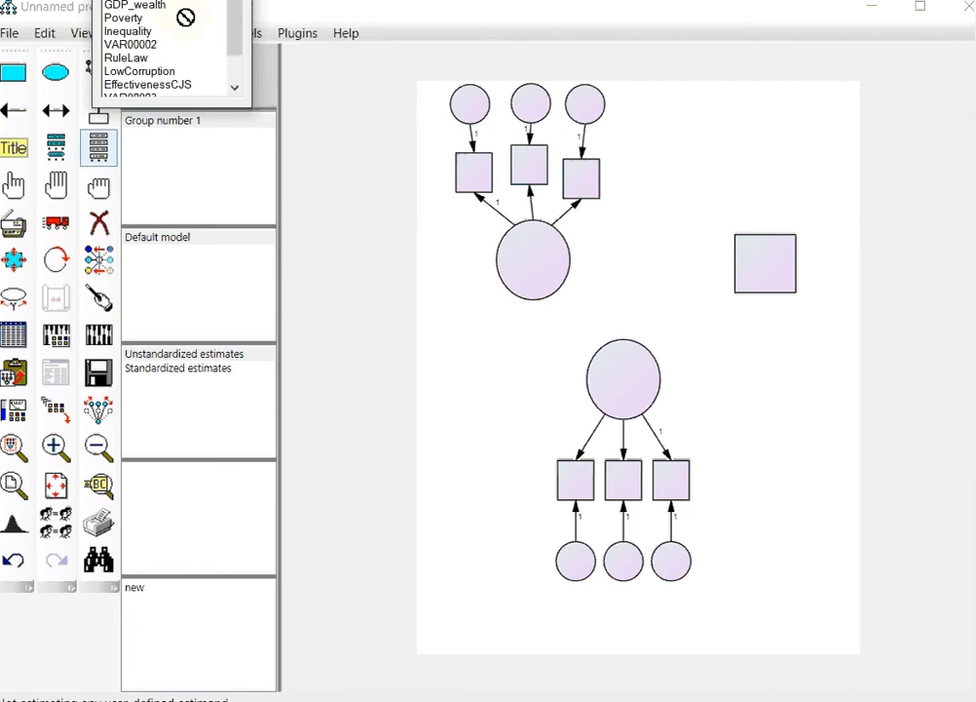
drag(185, 17, 758, 273)
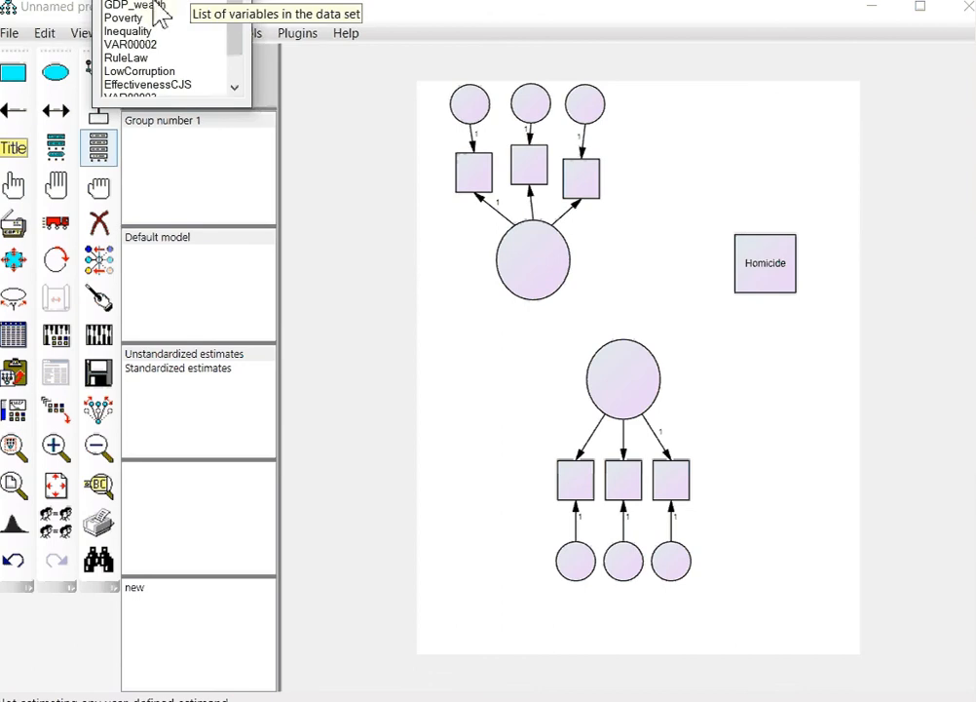
drag(146, 8, 476, 185)
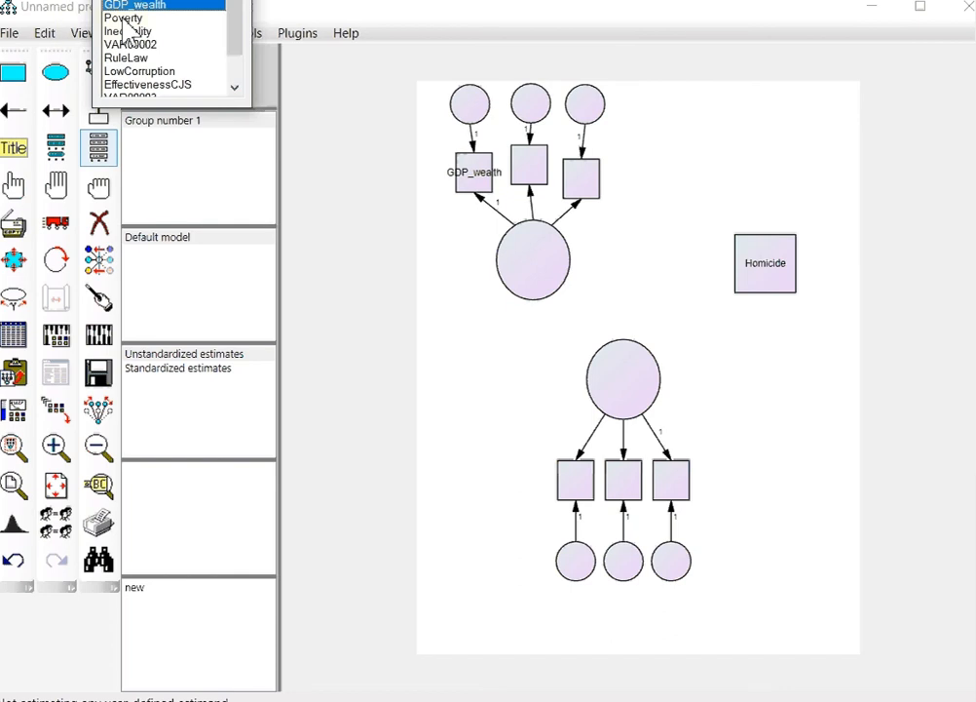
drag(123, 18, 527, 165)
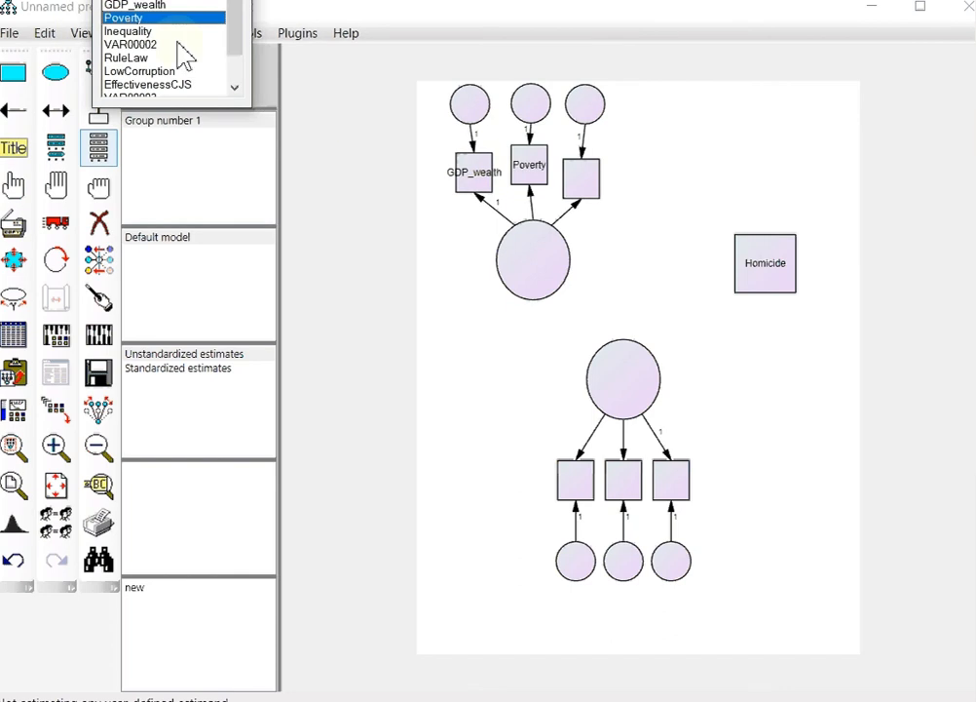
drag(131, 31, 583, 200)
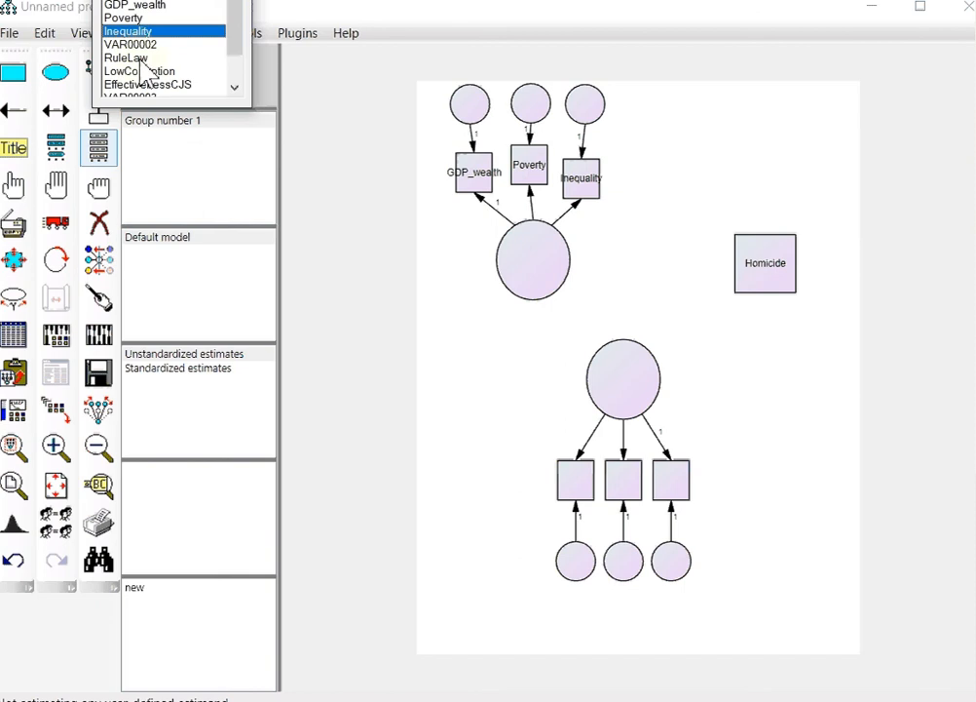
Step: Assign RuleLaw, LowCorruption and EffectivenessCJS from the dataset, in that order, to the lower latent variable's three indicator boxes
drag(146, 57, 570, 487)
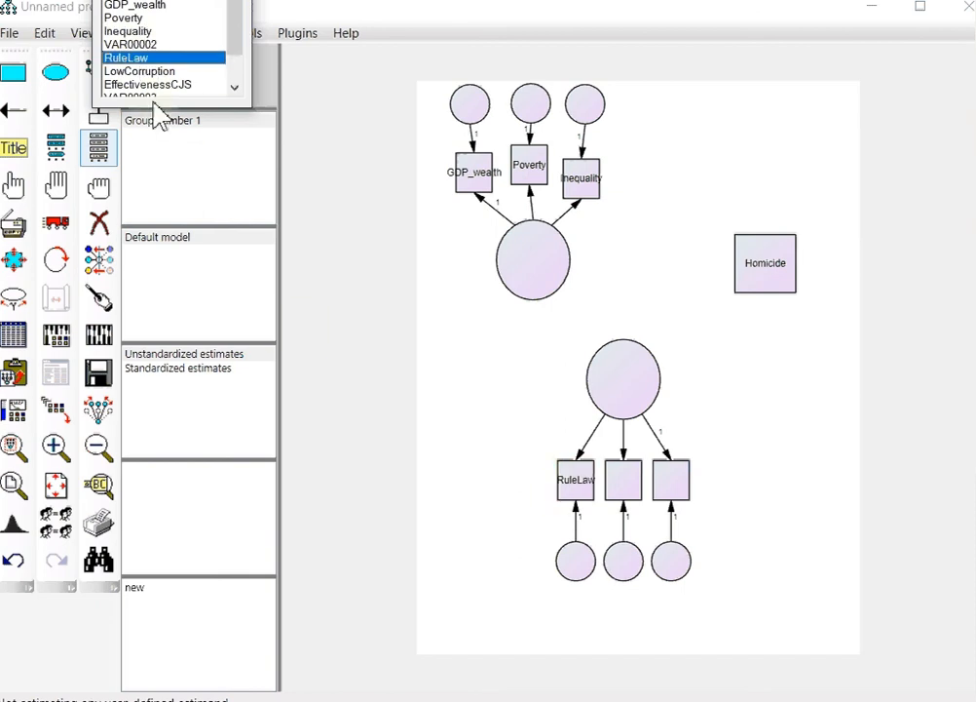
drag(146, 71, 623, 483)
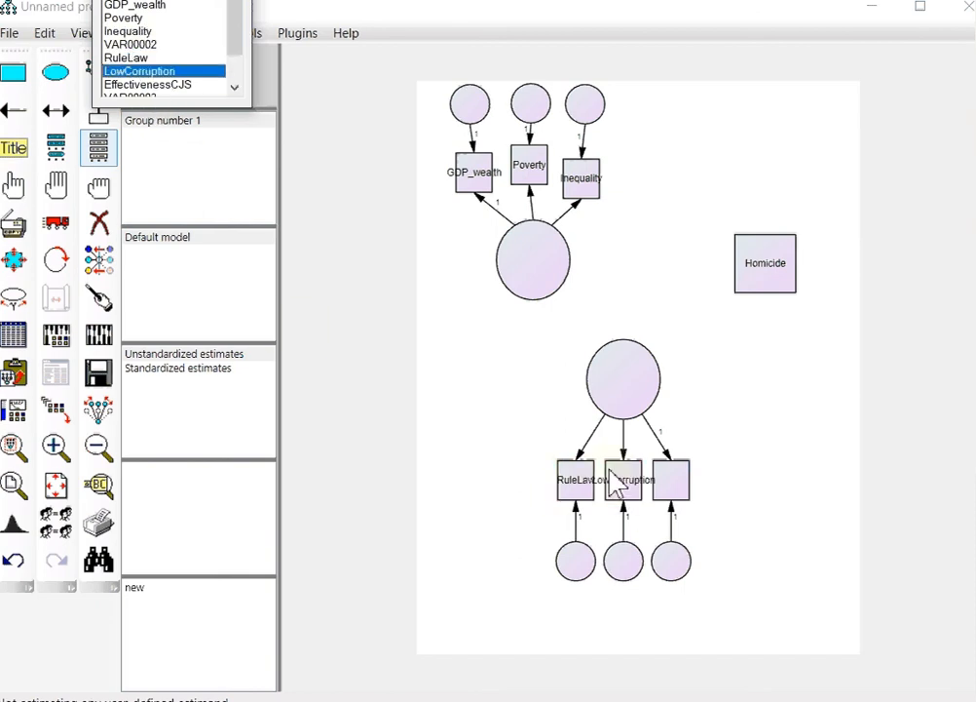
drag(165, 86, 679, 501)
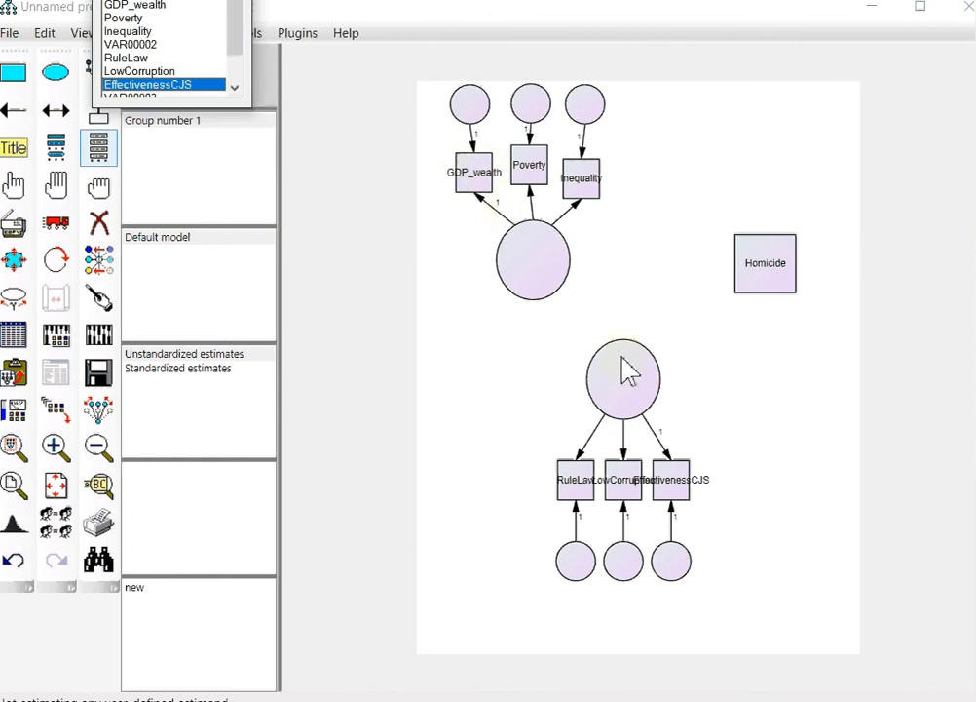
Step: Move the RuleLaw and EffectivenessCJS boxes and their error circles outward, away from the LowCorruption box
click(56, 222)
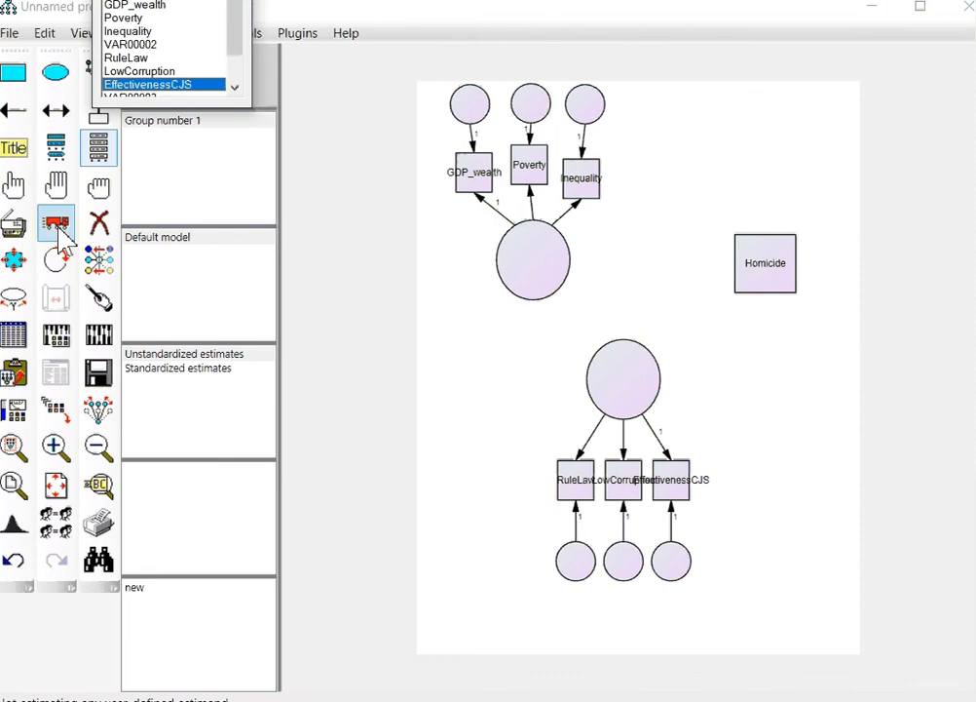
drag(568, 498, 539, 504)
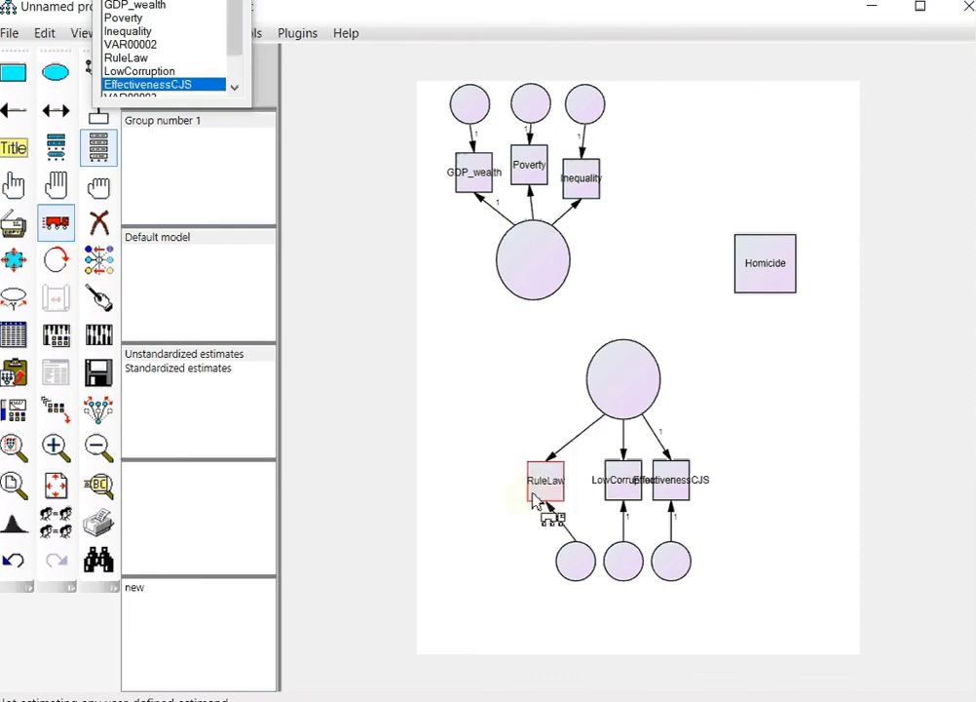
drag(578, 560, 548, 561)
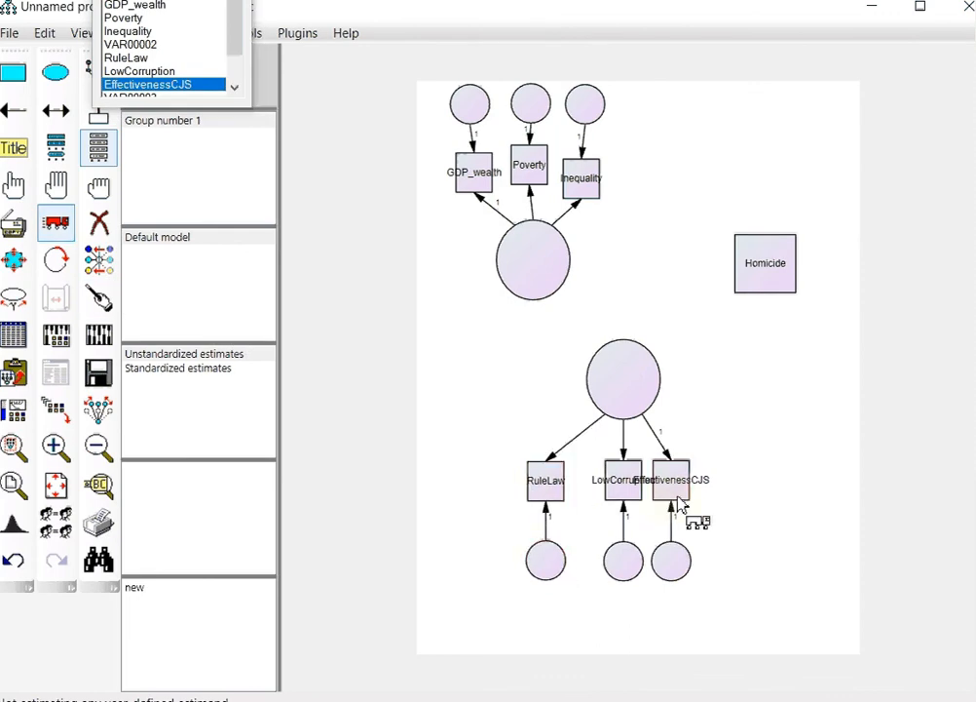
drag(679, 492, 708, 495)
drag(682, 563, 709, 570)
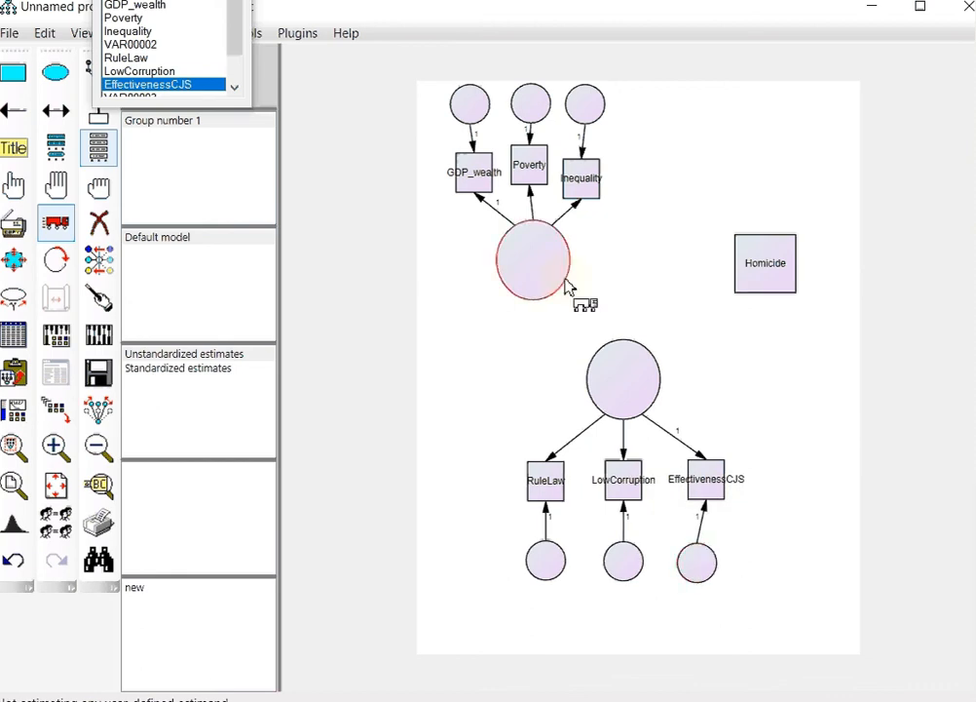
Step: Nudge the GDP_wealth box into line with its error circle, and touch up the arrows of both latent variables
drag(469, 193, 463, 195)
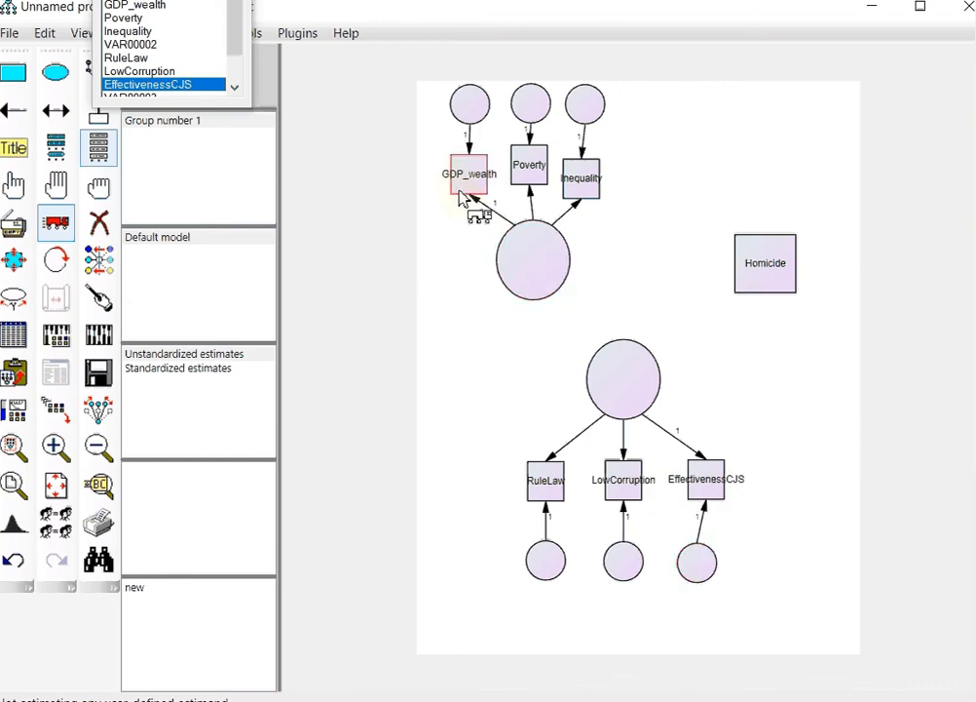
click(103, 305)
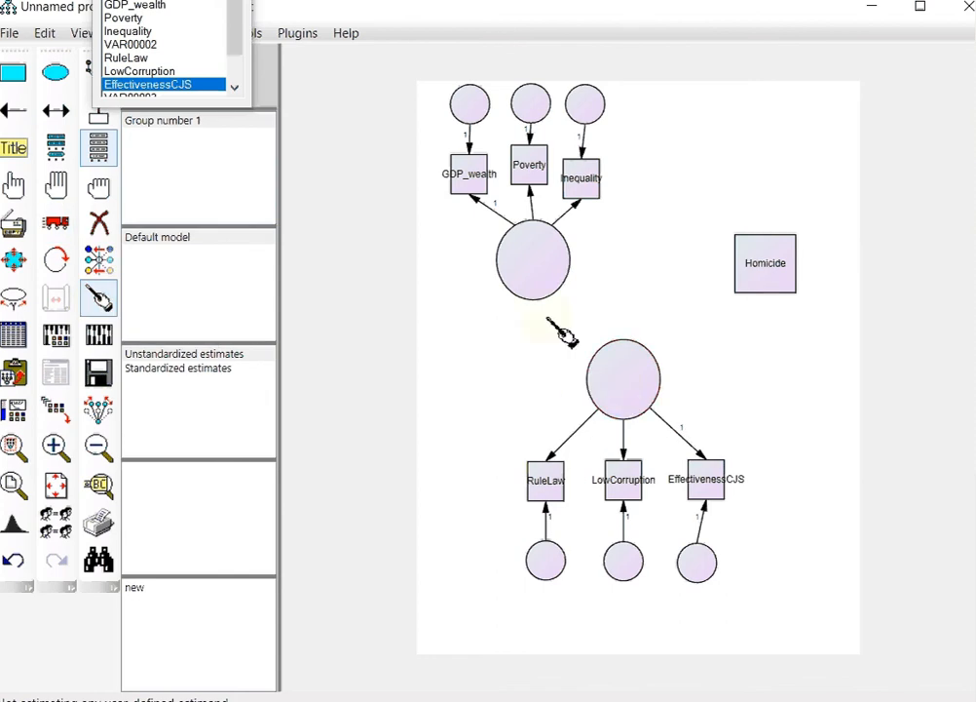
click(546, 283)
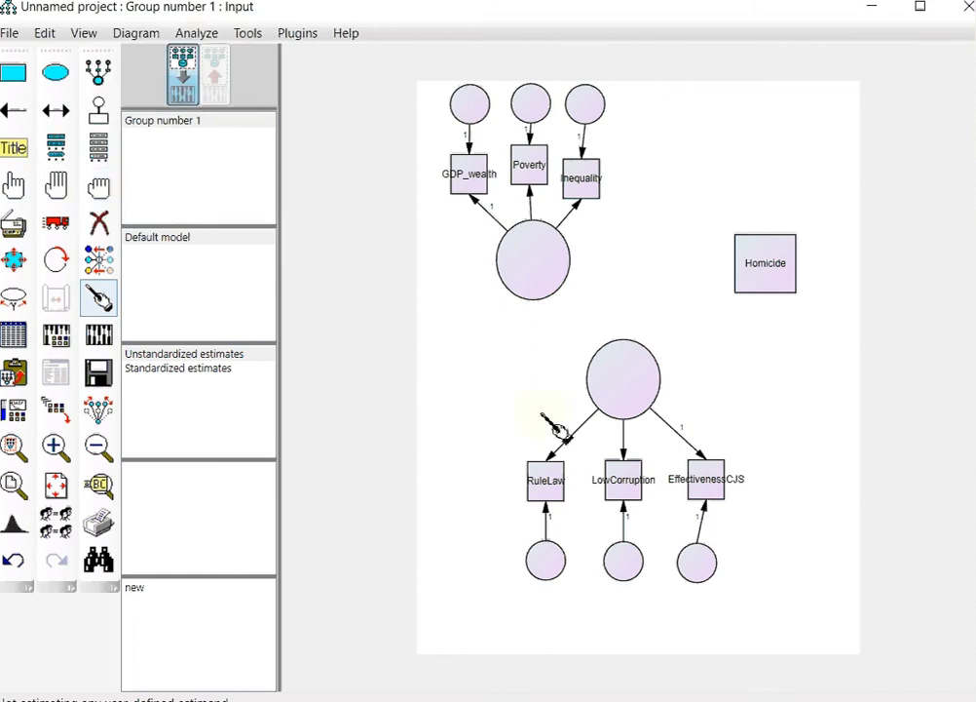
Step: Draw single-headed paths from the upper latent variable to the lower one and to Homicide, and from the lower one to Homicide
click(14, 110)
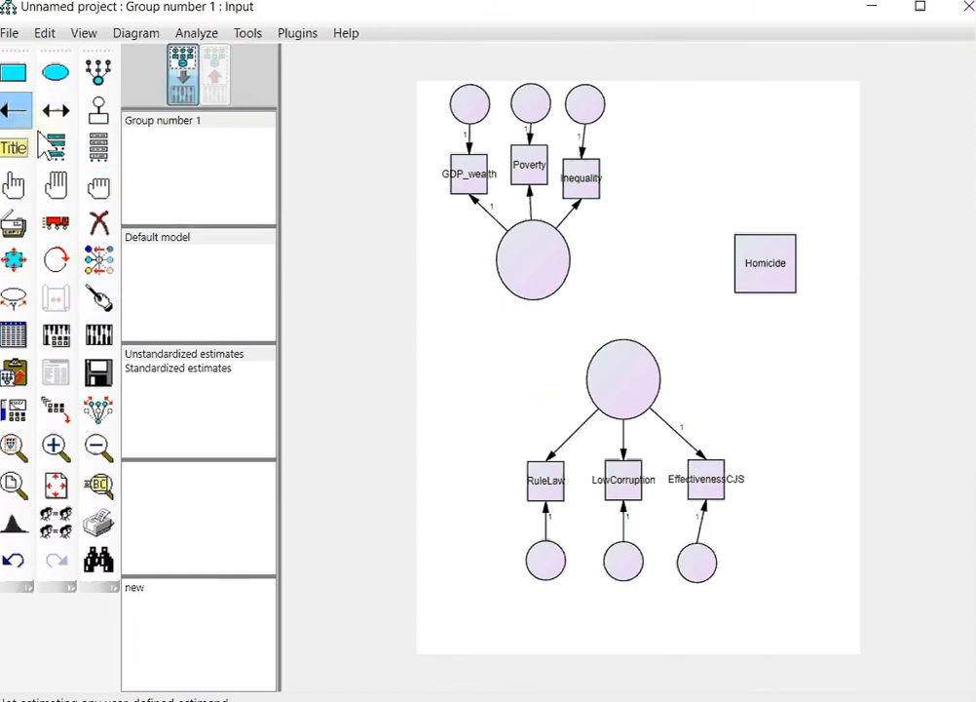
drag(559, 298, 609, 363)
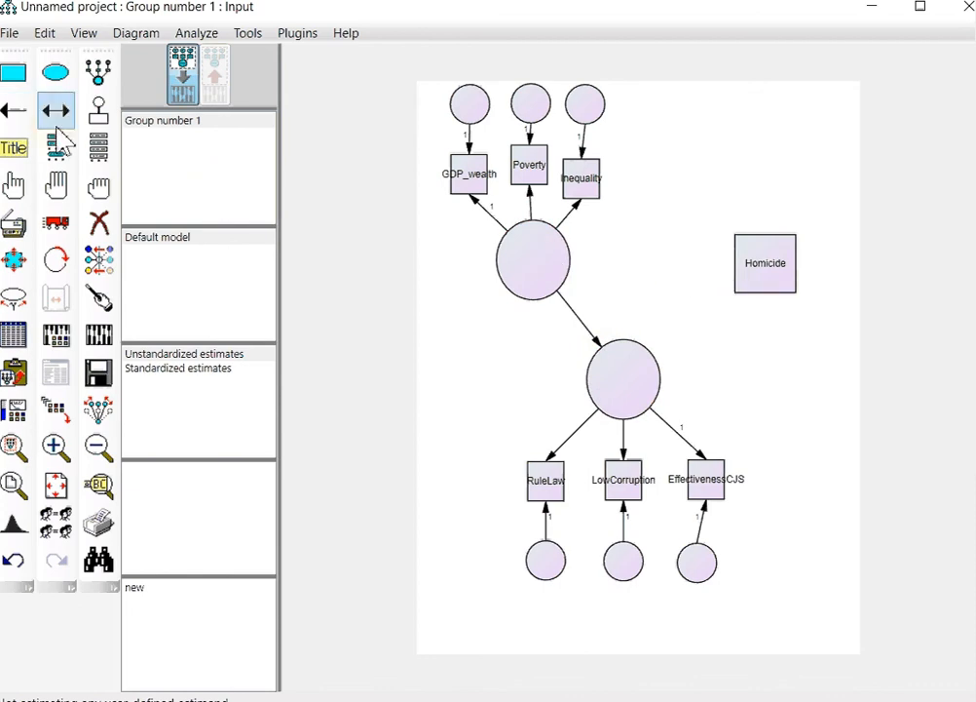
click(11, 110)
drag(551, 261, 736, 271)
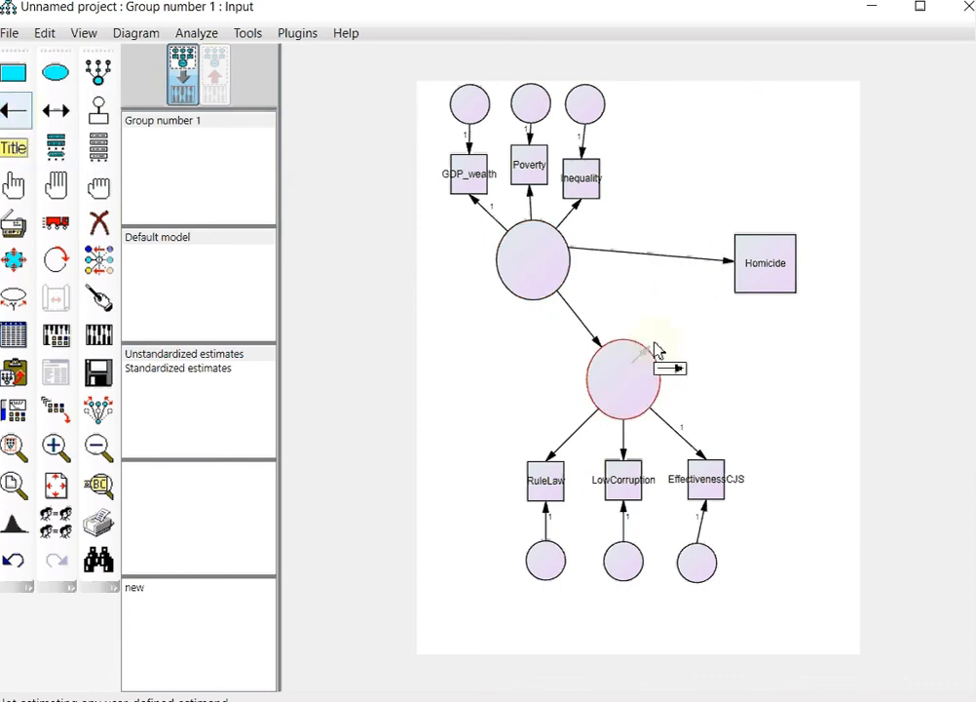
drag(655, 349, 739, 281)
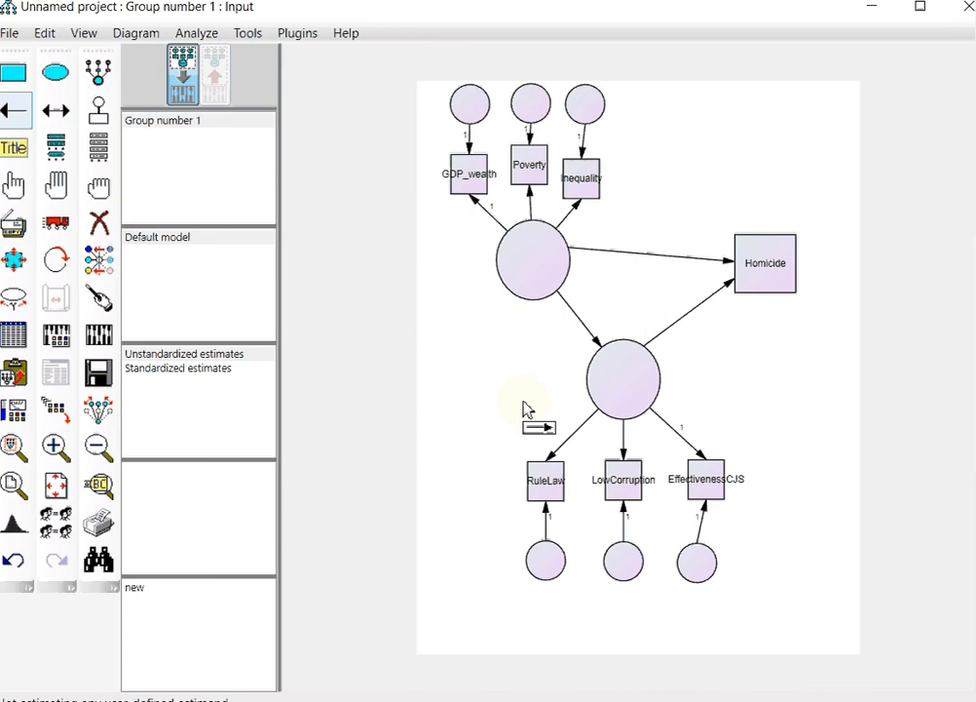
Step: Name the upper latent variable Social in its object properties
click(14, 185)
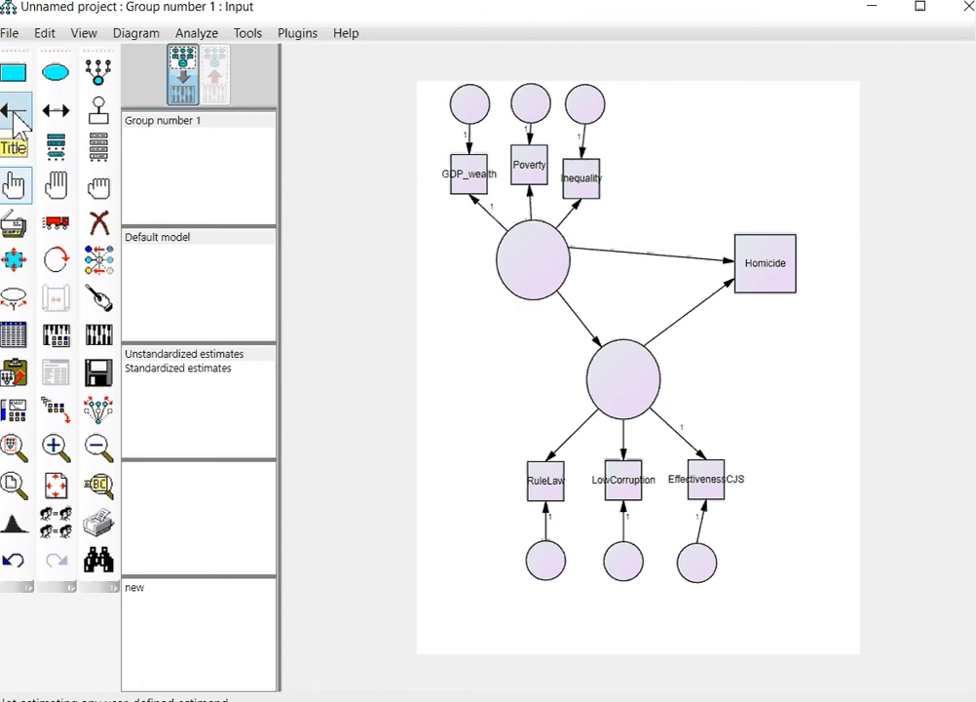
click(58, 187)
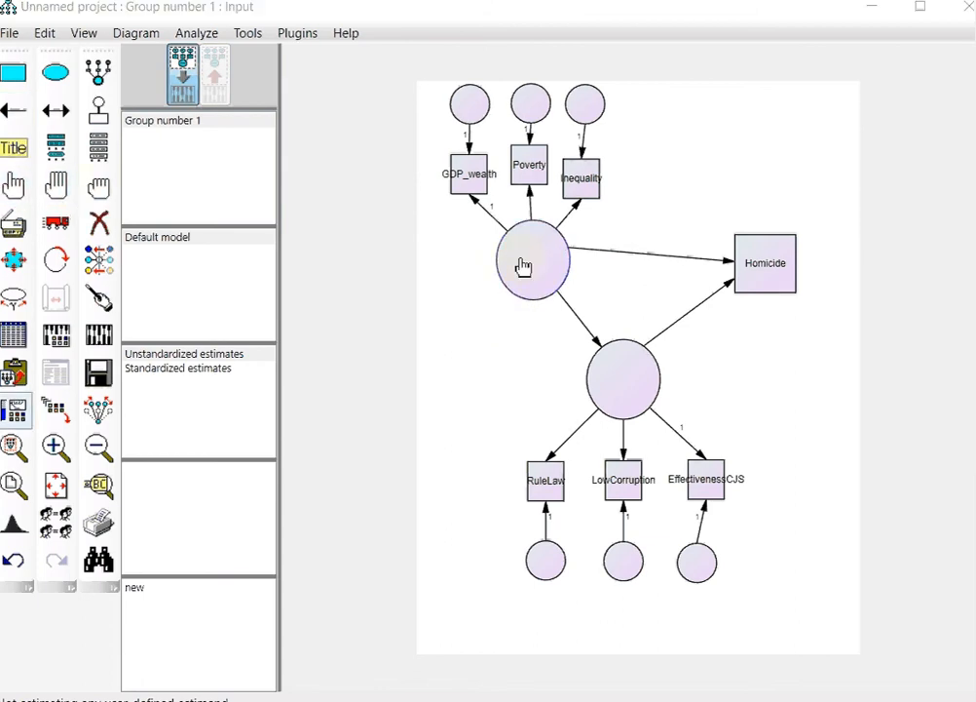
double_click(523, 266)
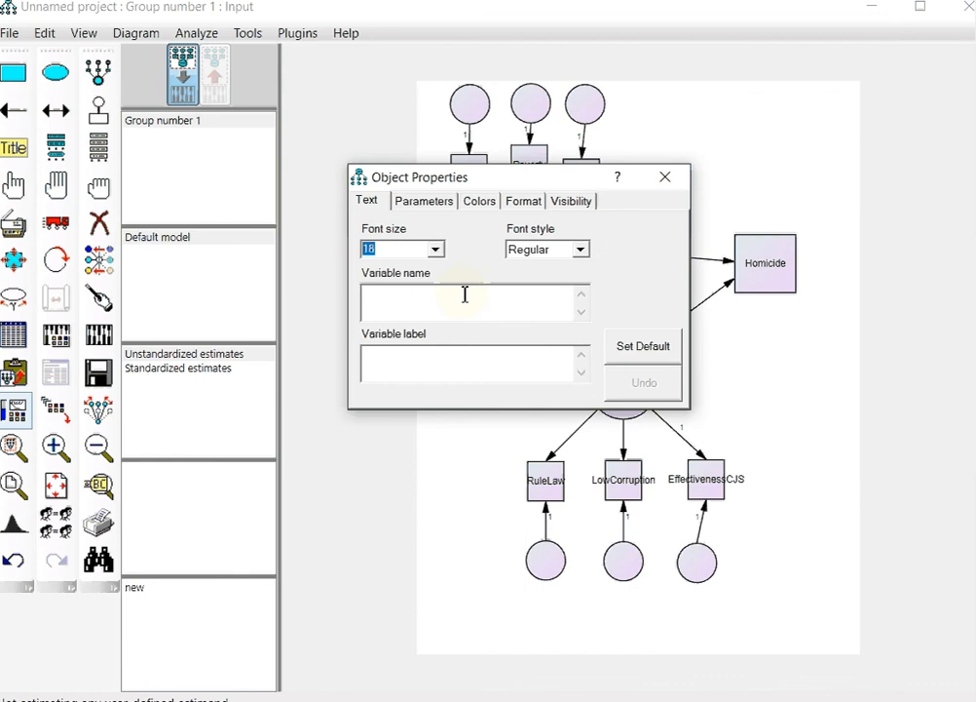
text(Social)
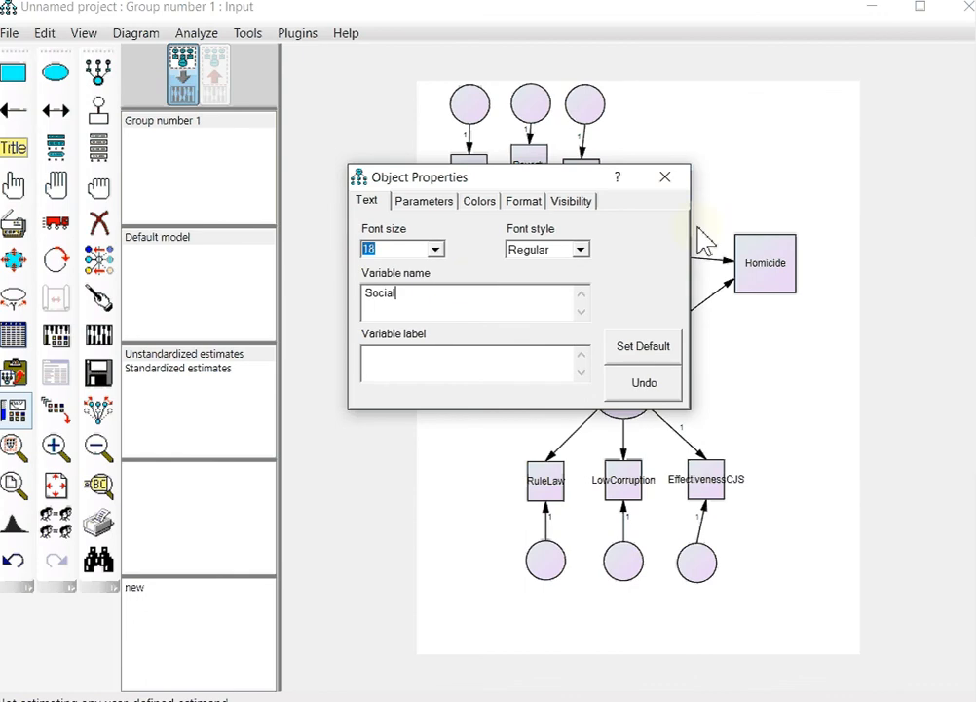
click(667, 177)
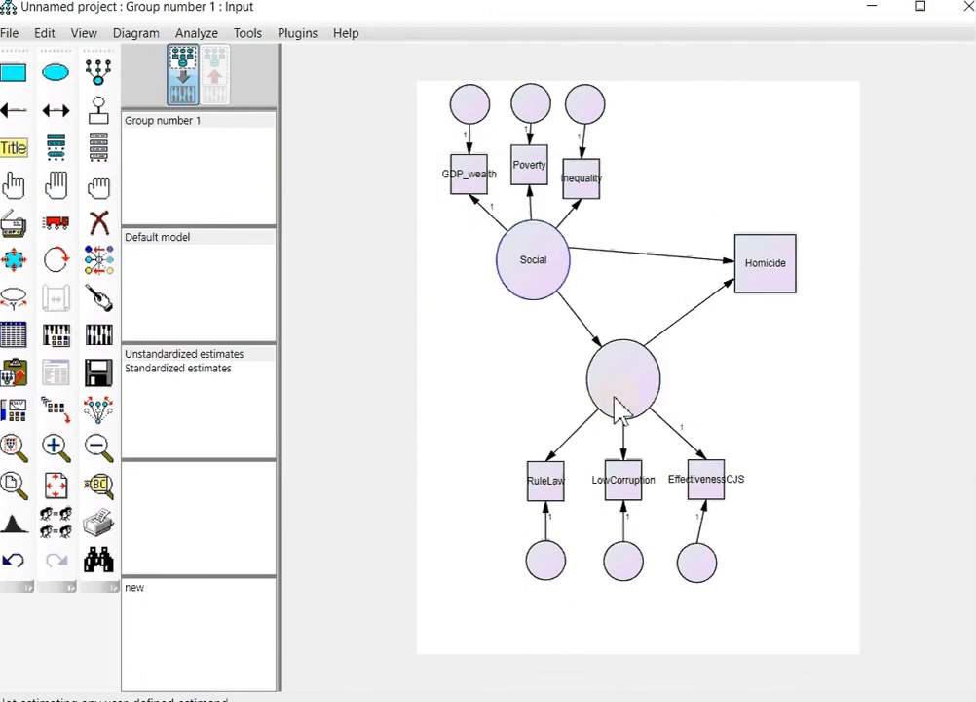
Step: Name the lower latent variable Justice in its object properties
click(13, 185)
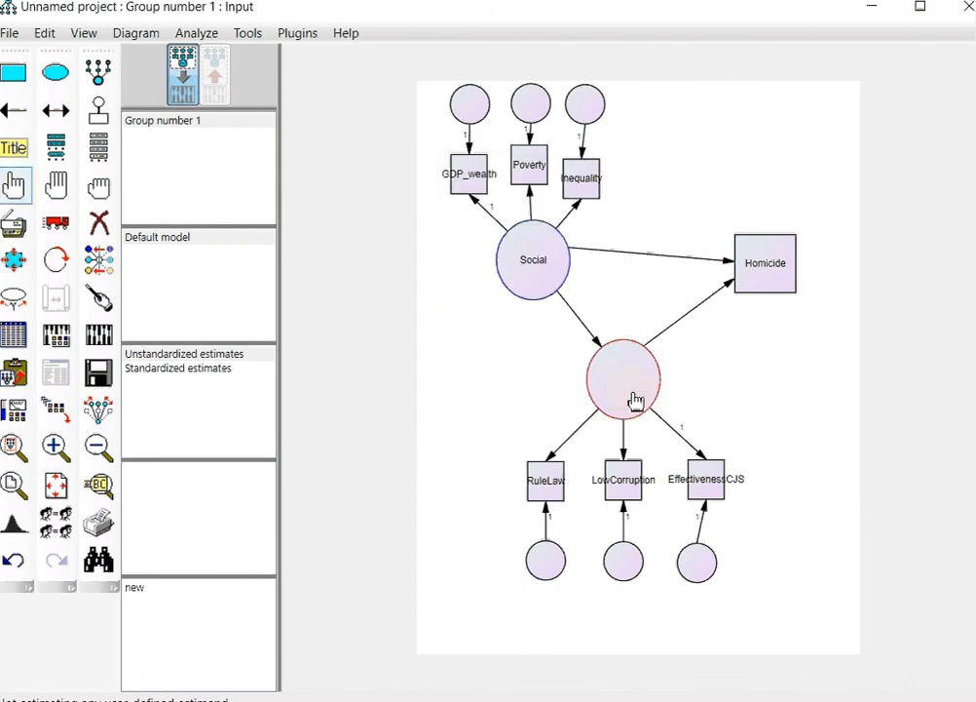
double_click(635, 400)
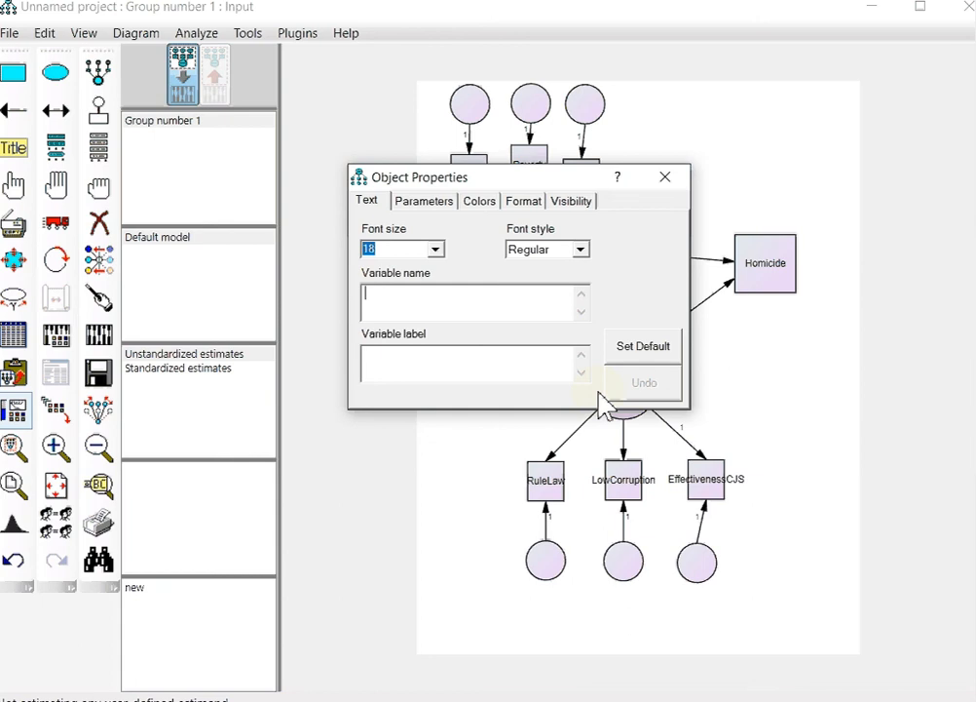
text(Social)
key(BackSpace)
key(BackSpace)
text(Justice)
click(674, 177)
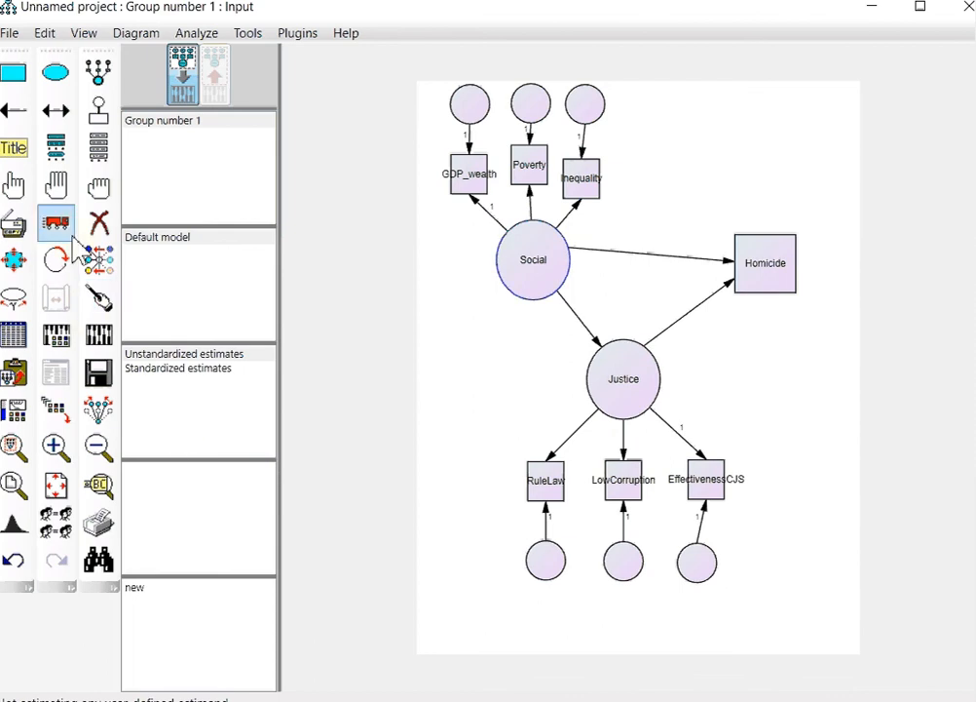
Step: Try to calculate the estimates for the model
click(103, 334)
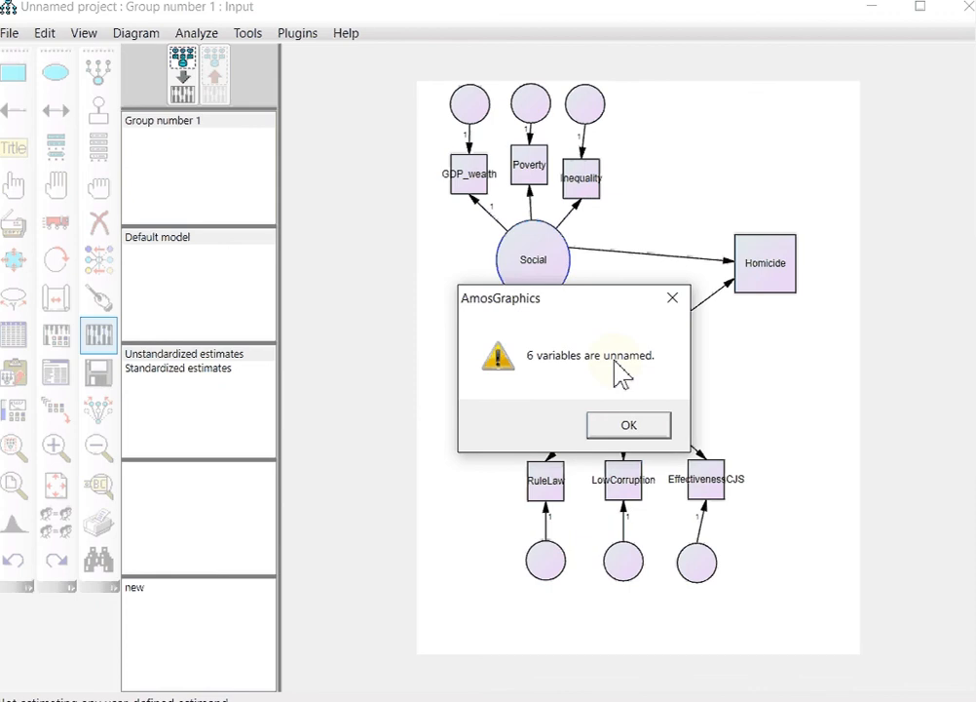
click(631, 429)
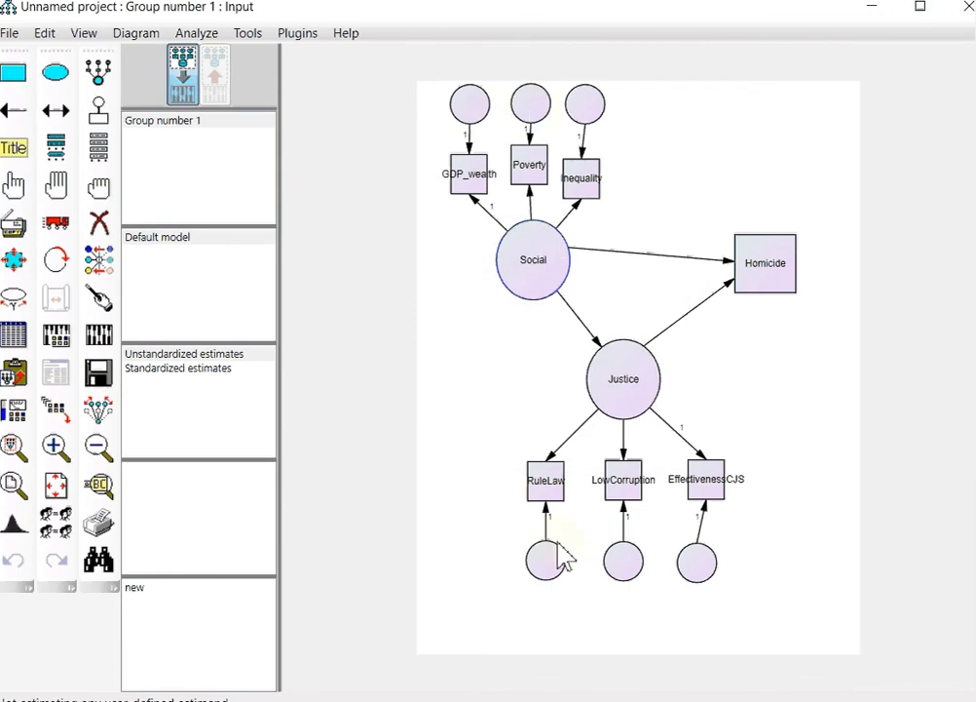
Step: Name the error terms of GDP_wealth, Poverty and Inequality a1, a2 and a3
click(14, 187)
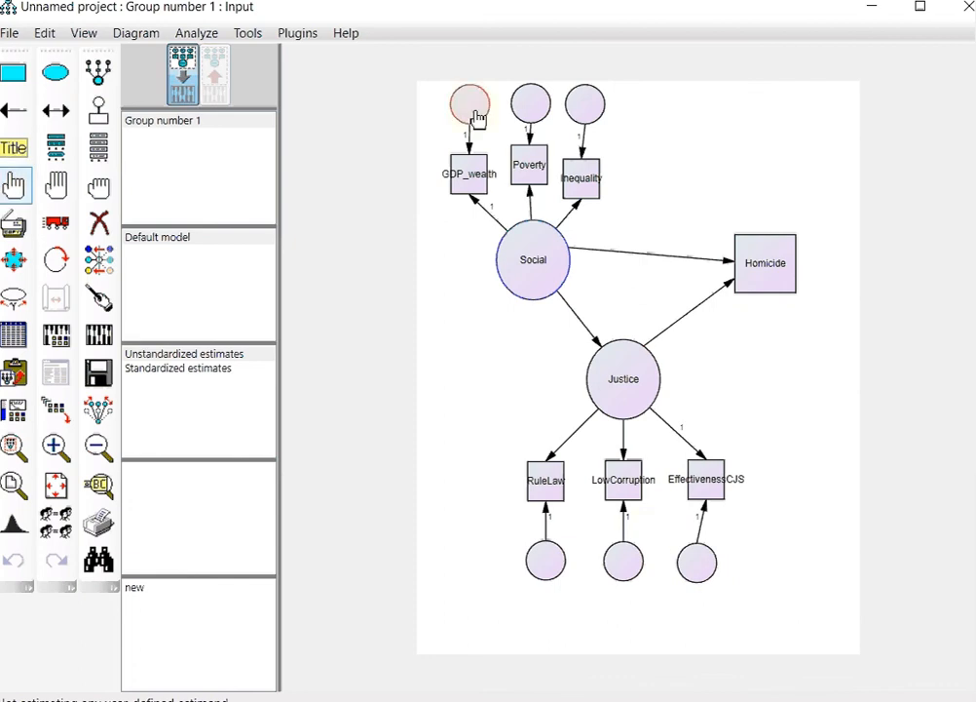
double_click(476, 118)
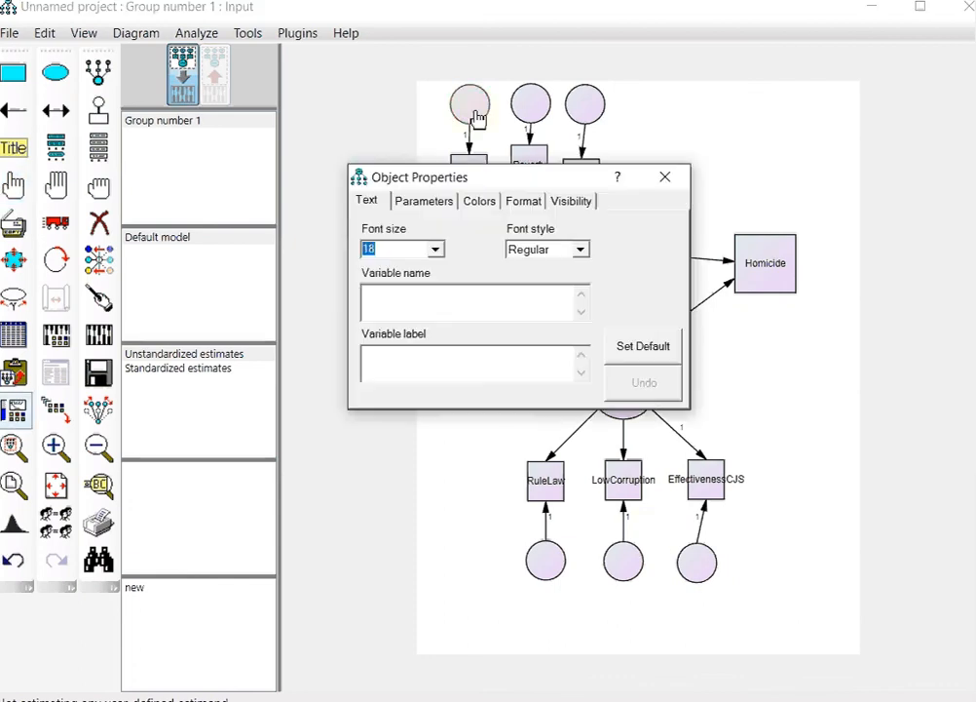
click(399, 298)
text(a1)
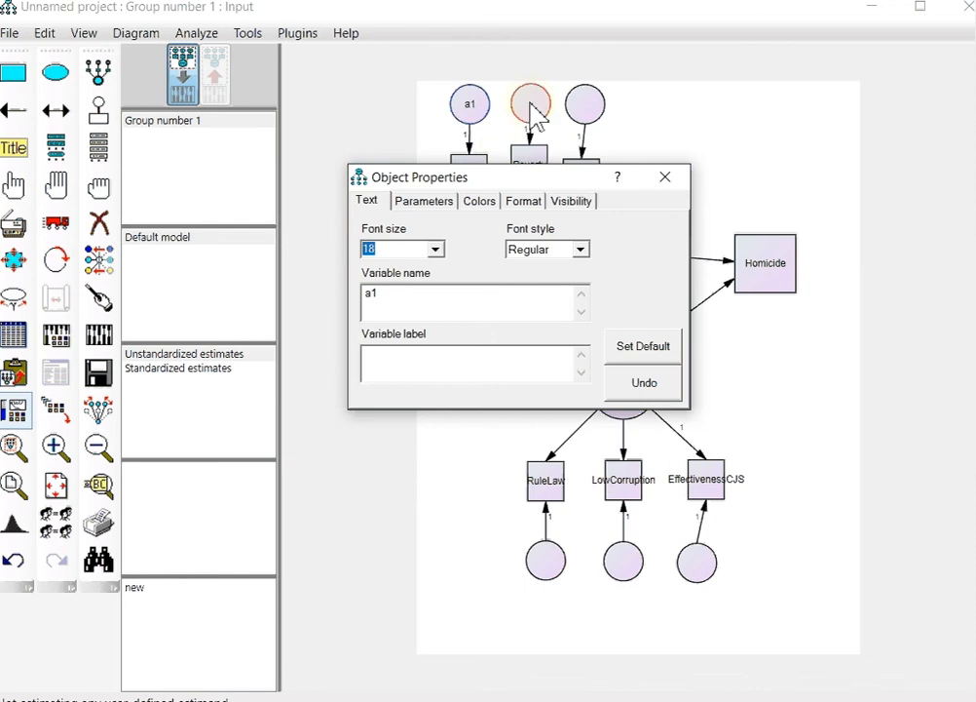
click(530, 101)
text(a2)
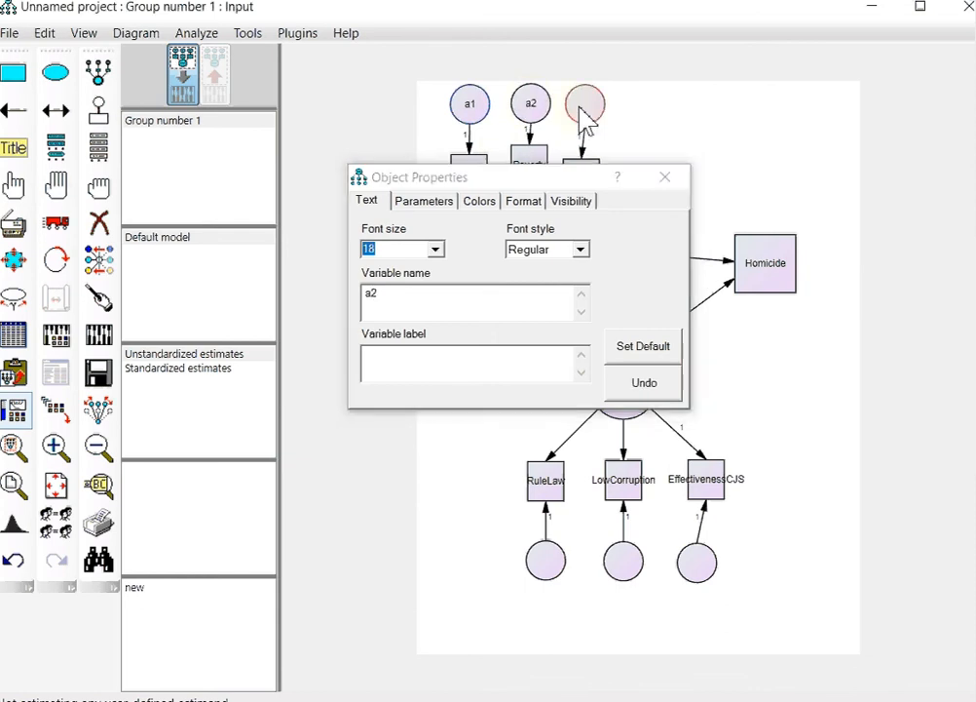
click(585, 105)
text(a3)
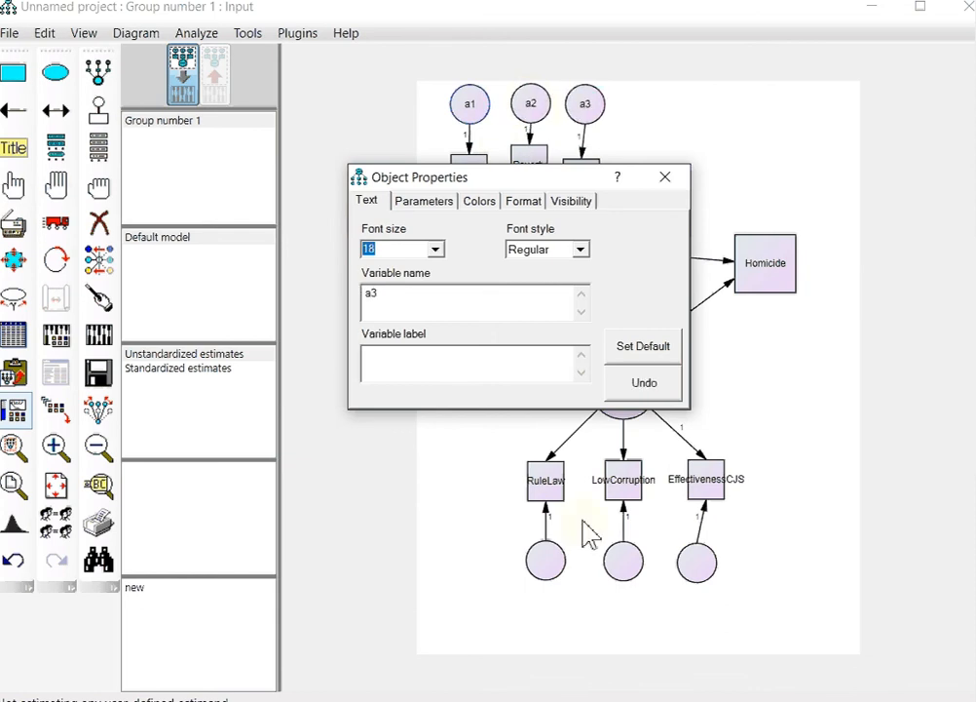
Step: Name the error terms of RuleLaw, LowCorruption and EffectivenessCJS a4, a5 and a6 in their object properties
click(545, 553)
text(a)
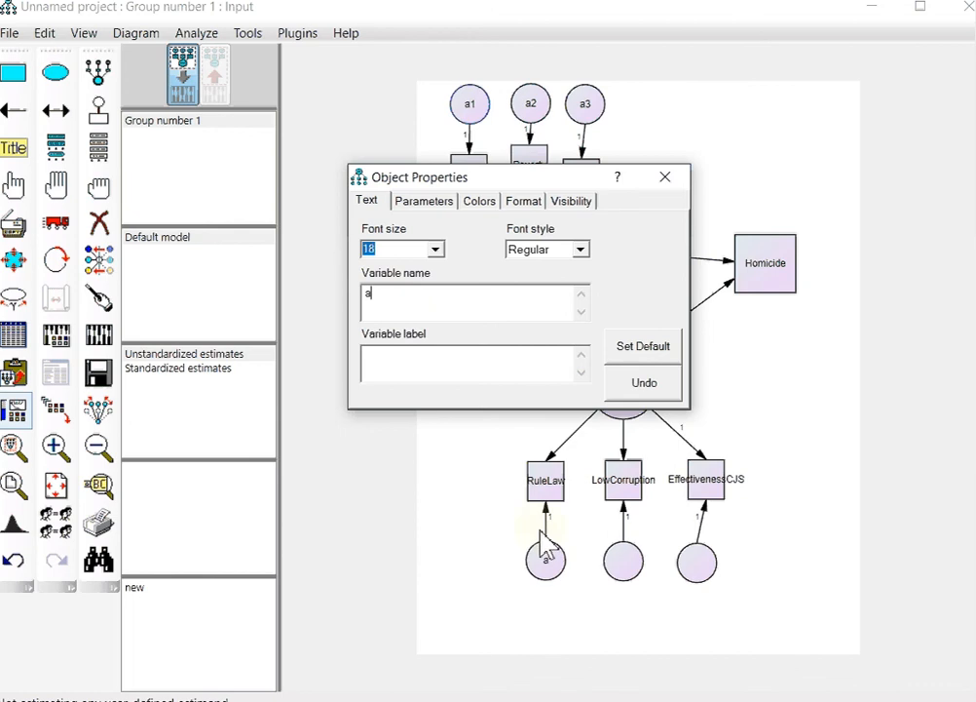
text(4)
click(626, 571)
text(a5)
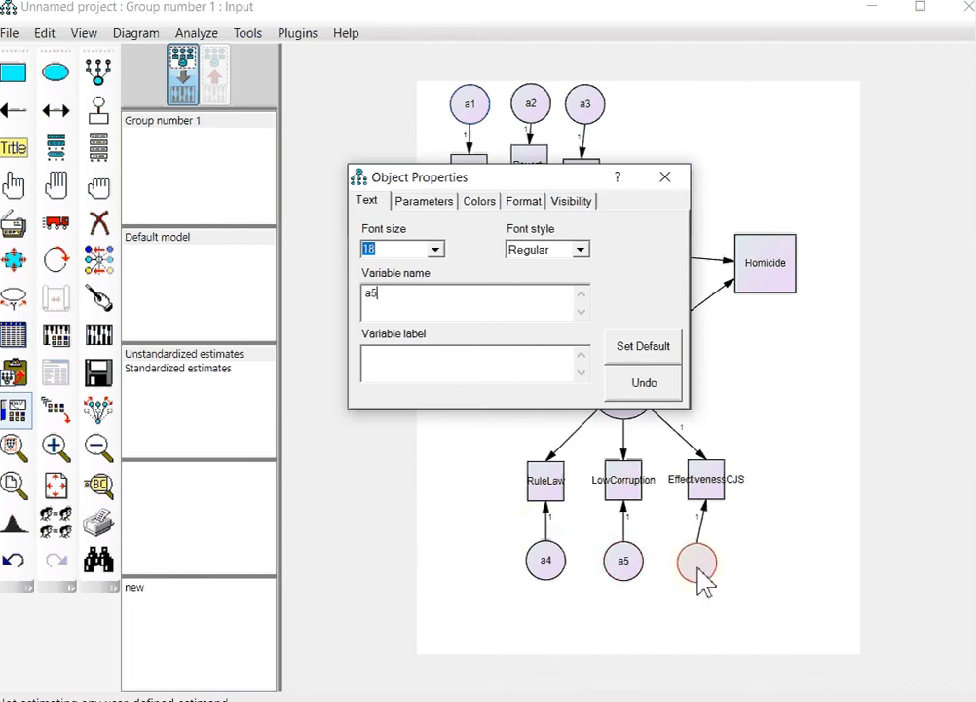
click(699, 574)
text(a6)
click(665, 177)
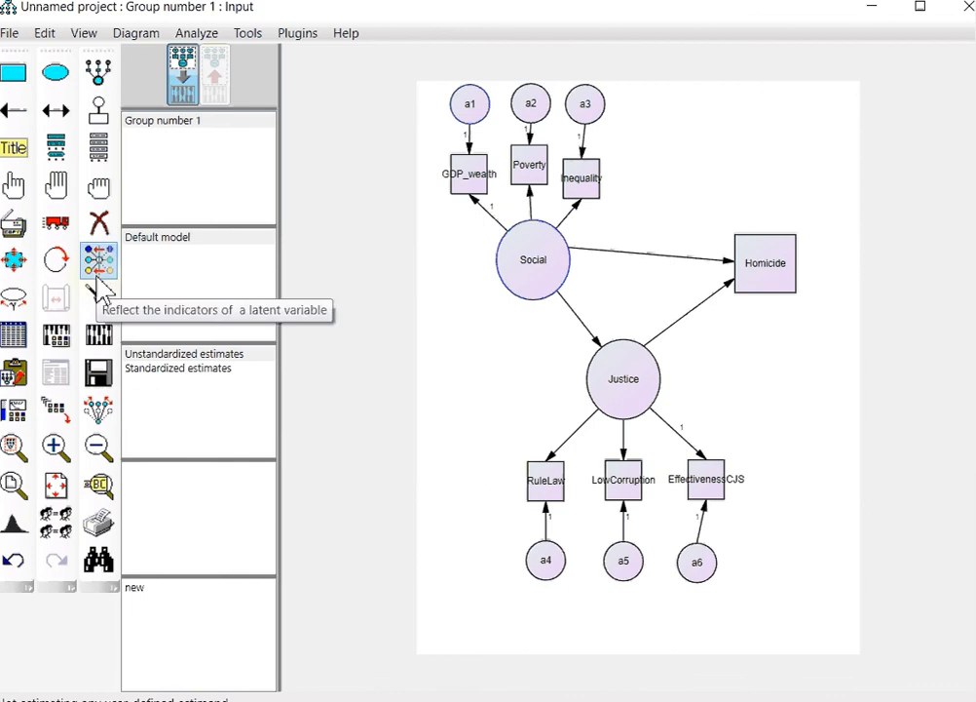
Step: Try to calculate the estimates for the model with all indicator error terms named
click(100, 333)
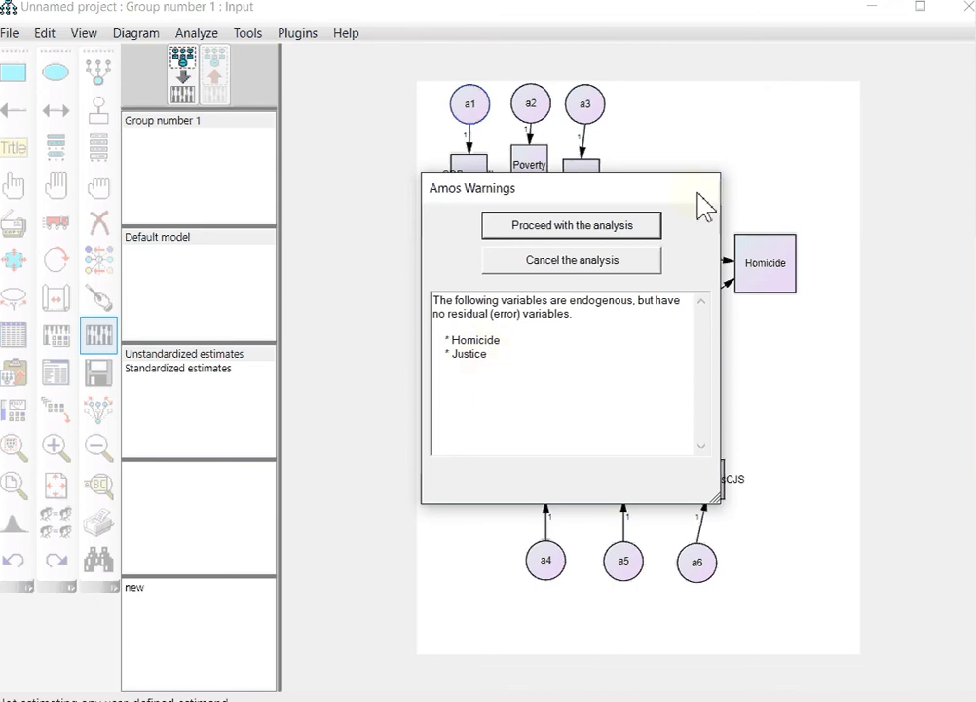
click(556, 261)
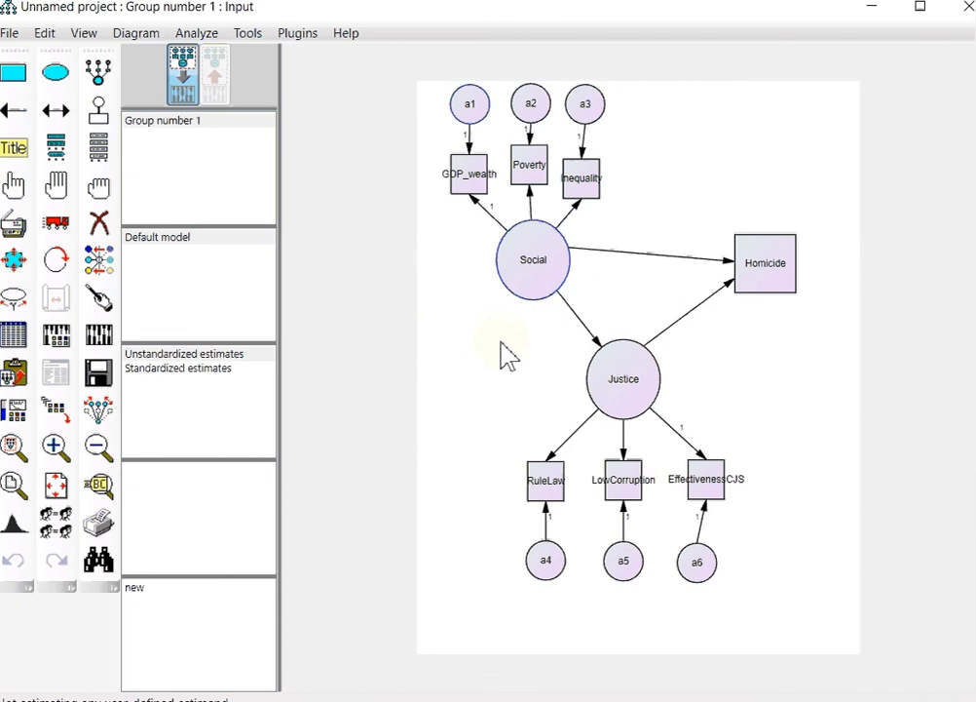
Step: Add a residual variable to Homicide and name it u in its object properties
click(99, 113)
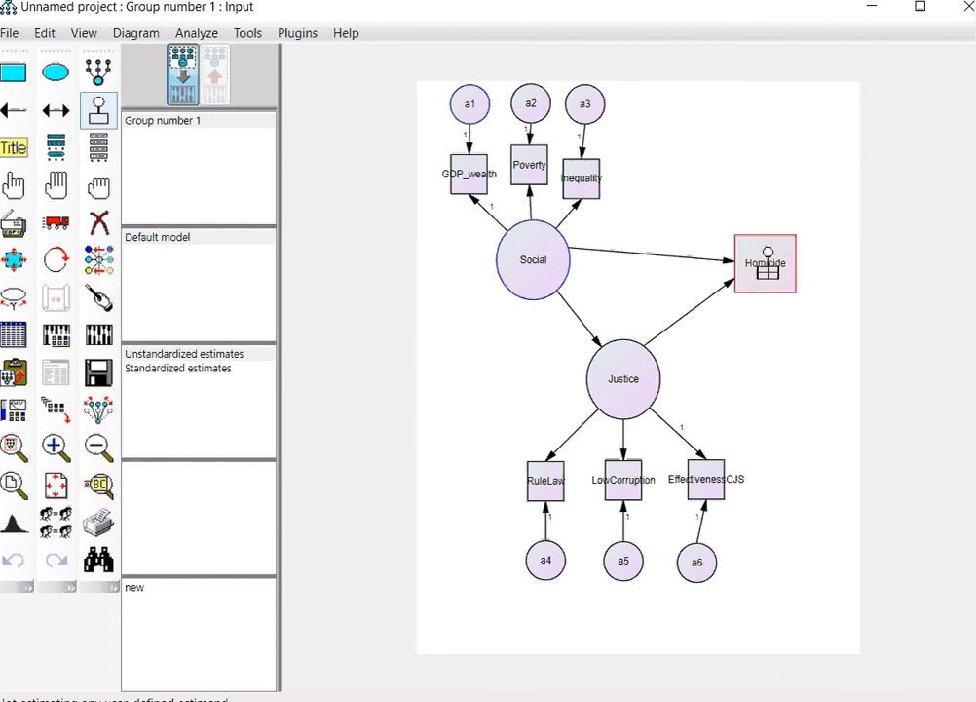
click(767, 275)
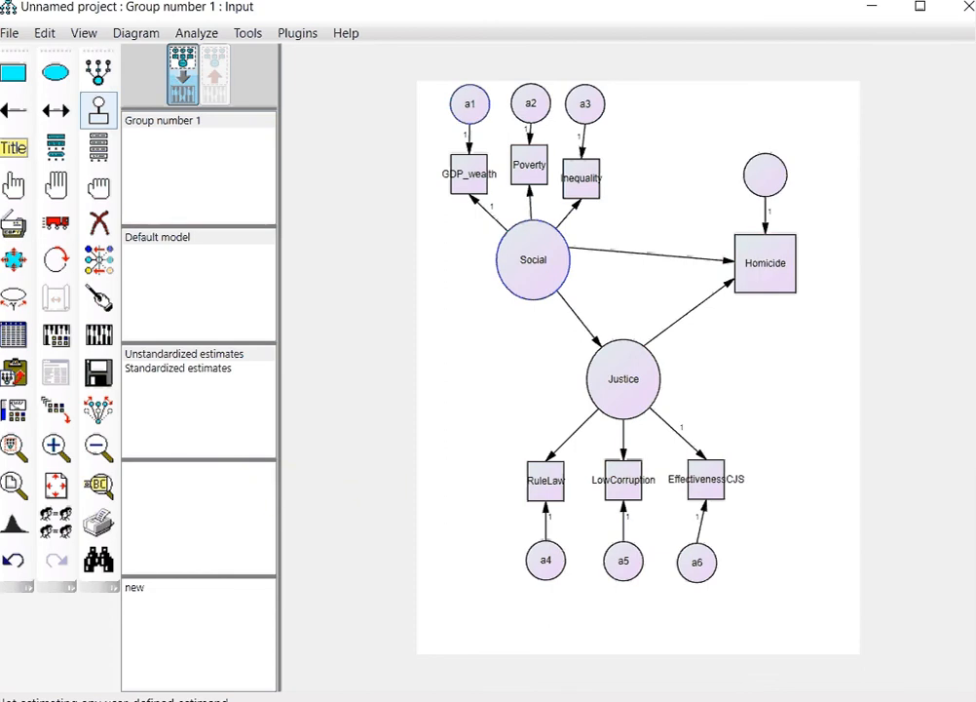
click(16, 191)
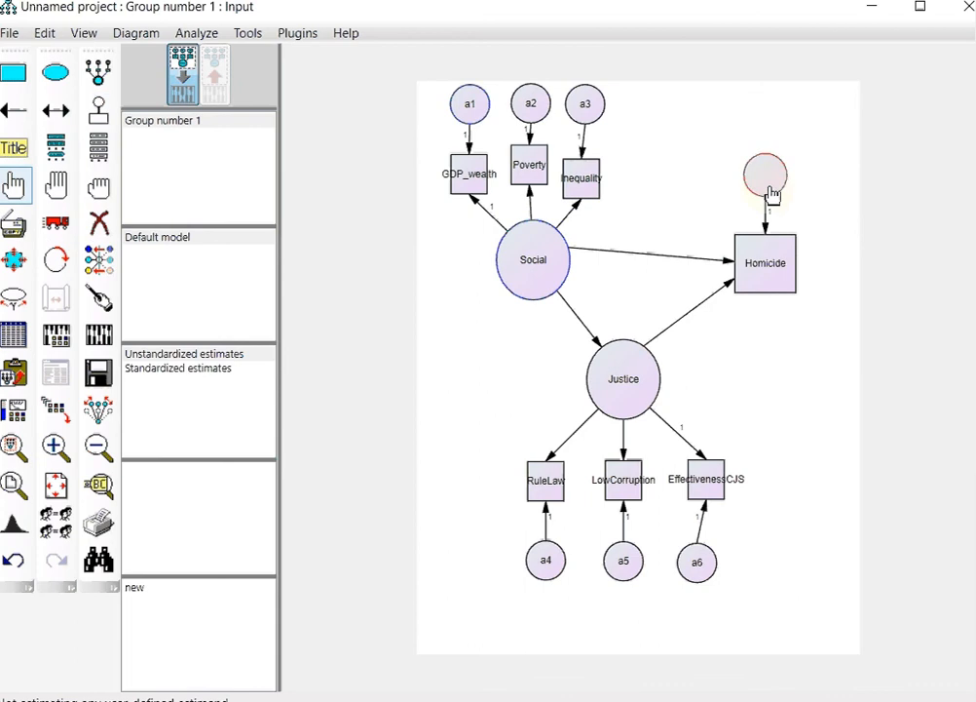
double_click(769, 191)
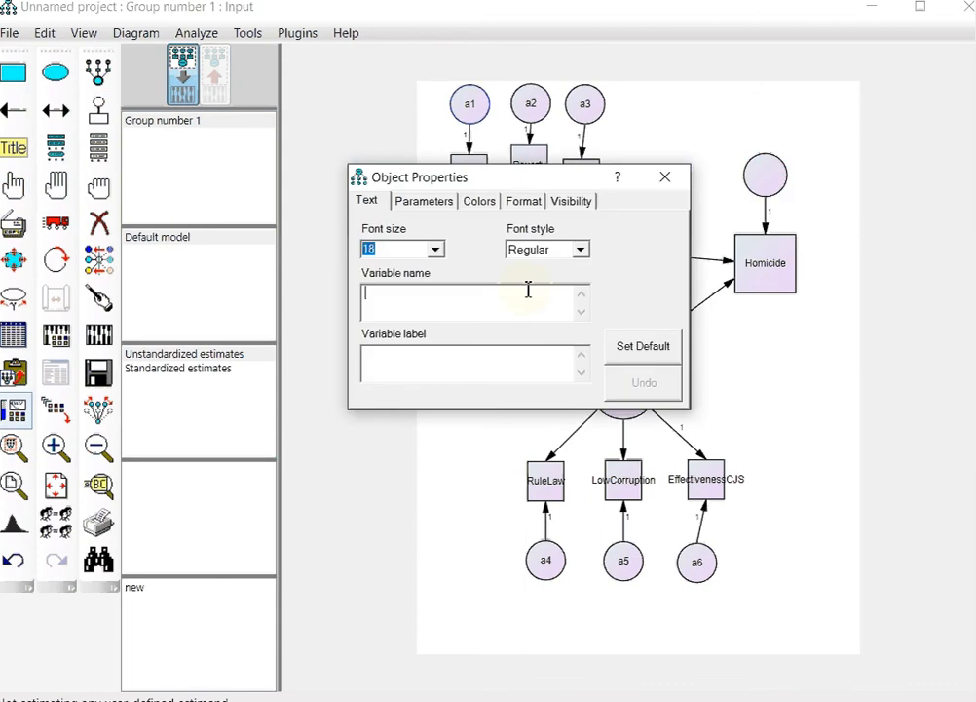
text(u)
click(667, 179)
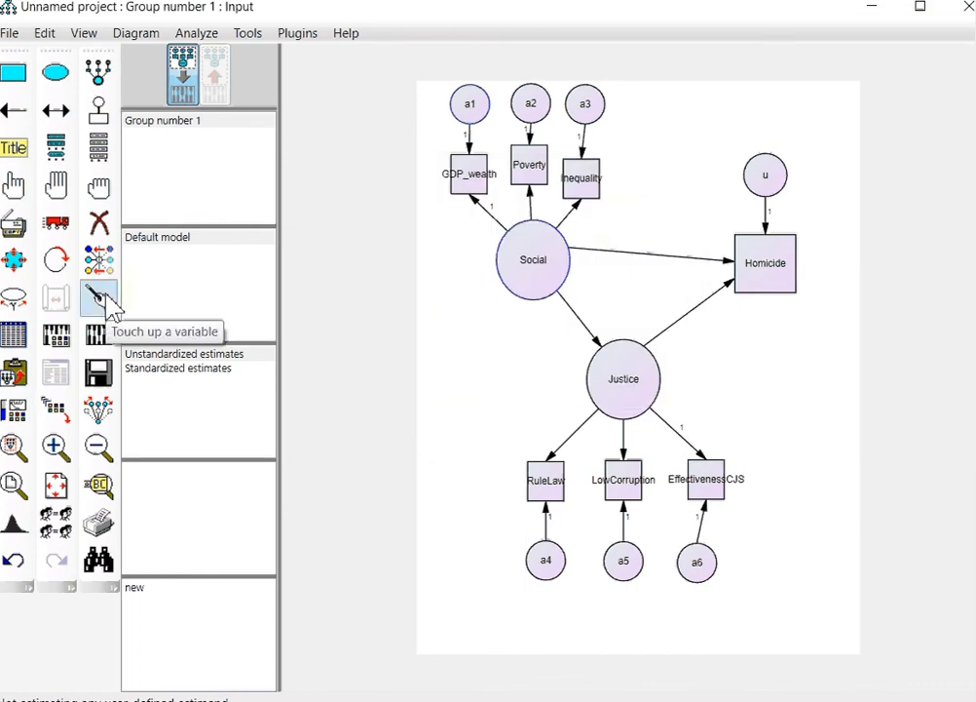
Step: Try to calculate the estimates again with the residual variable attached to Homicide
click(101, 337)
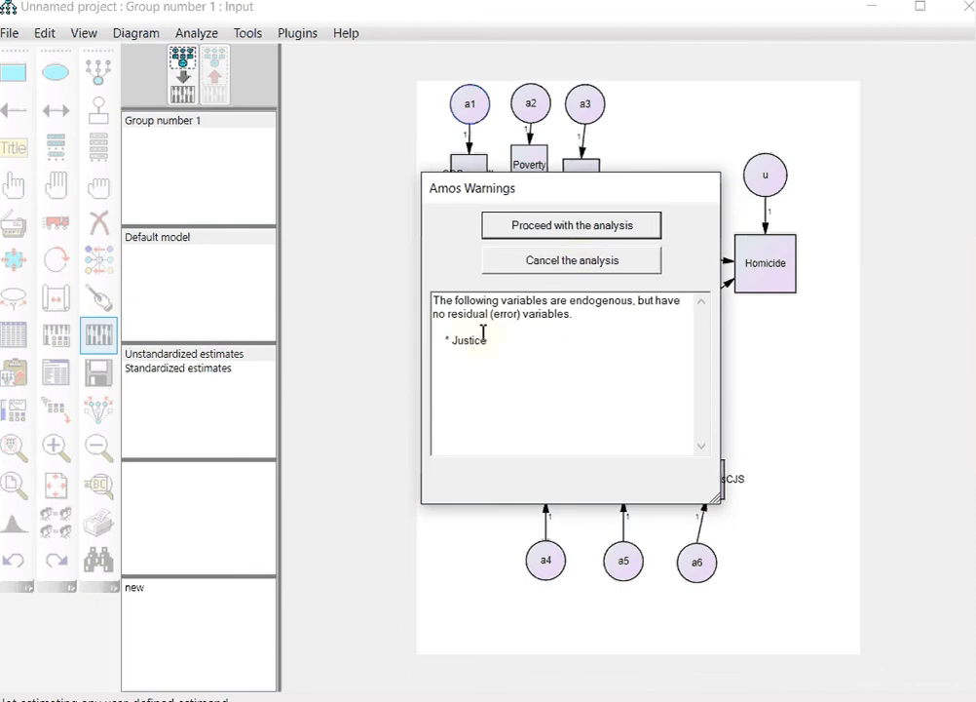
click(585, 272)
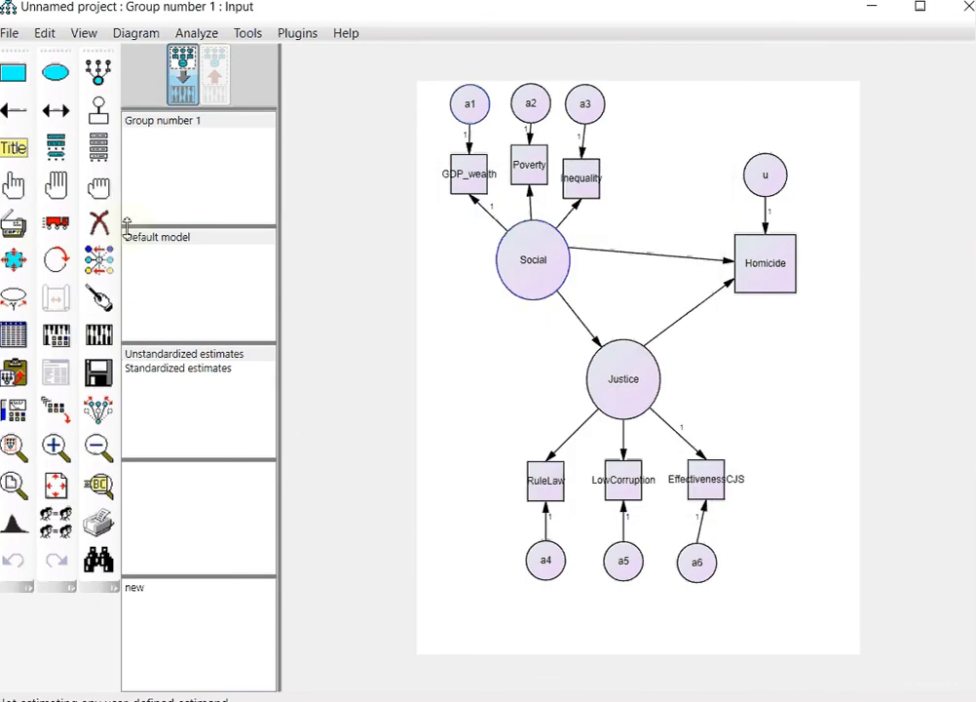
Step: Add a residual variable to Social, move it beside Social on the side away from Homicide, and touch up its paths
click(98, 112)
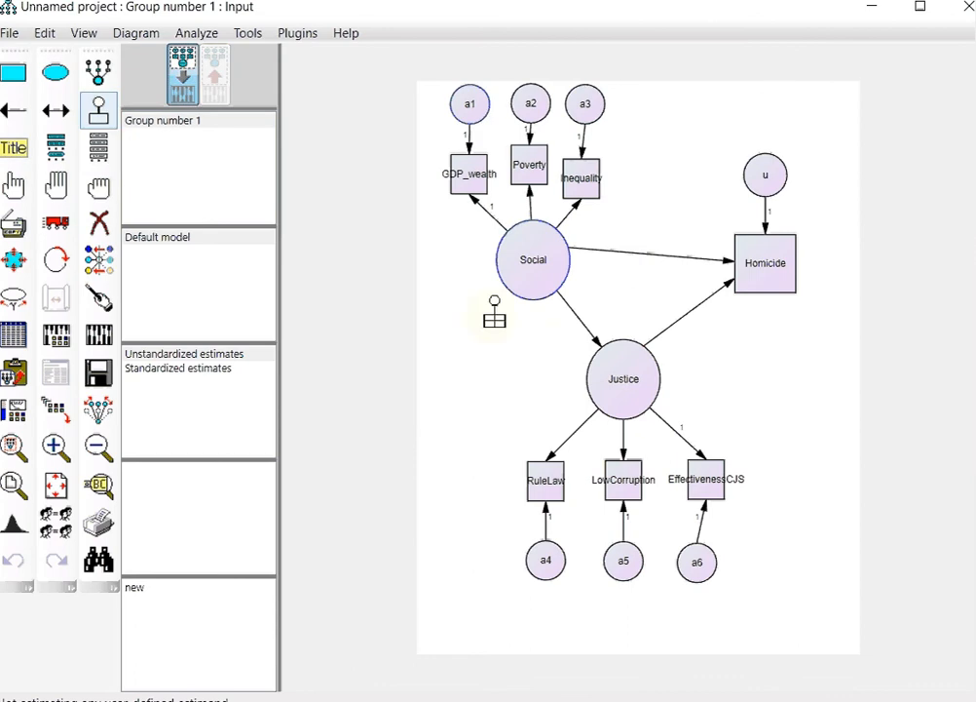
click(540, 291)
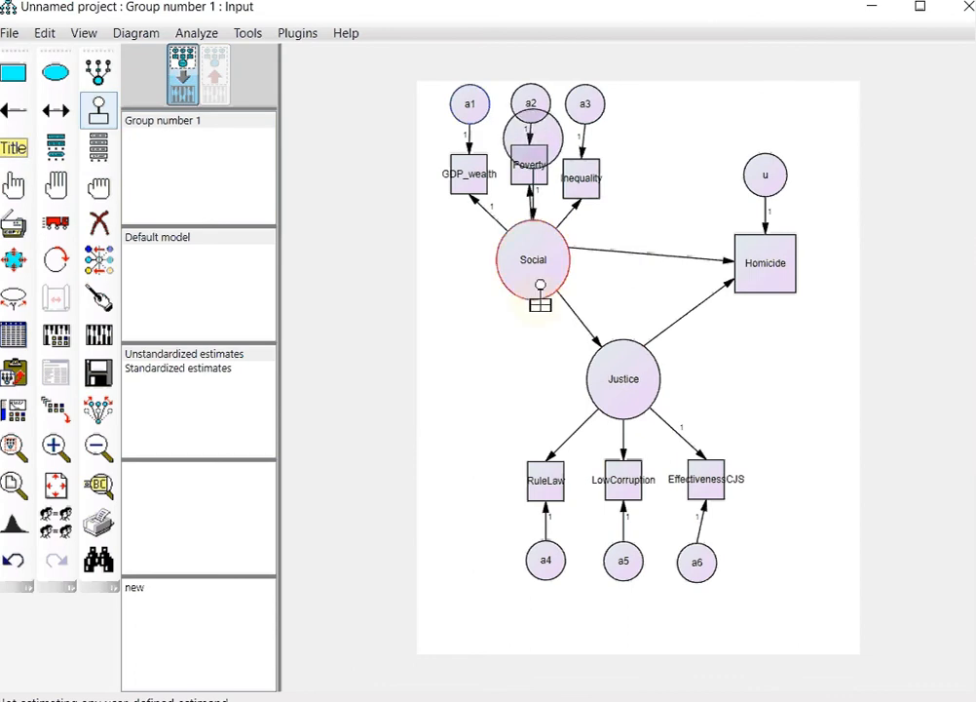
click(59, 226)
drag(551, 157, 472, 286)
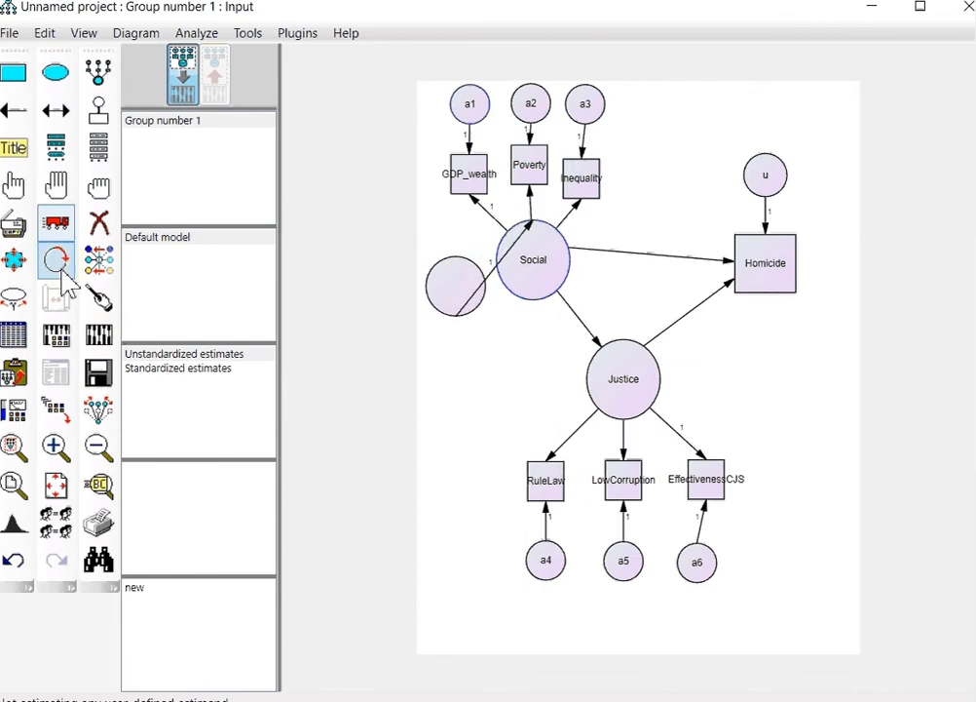
click(99, 297)
click(474, 292)
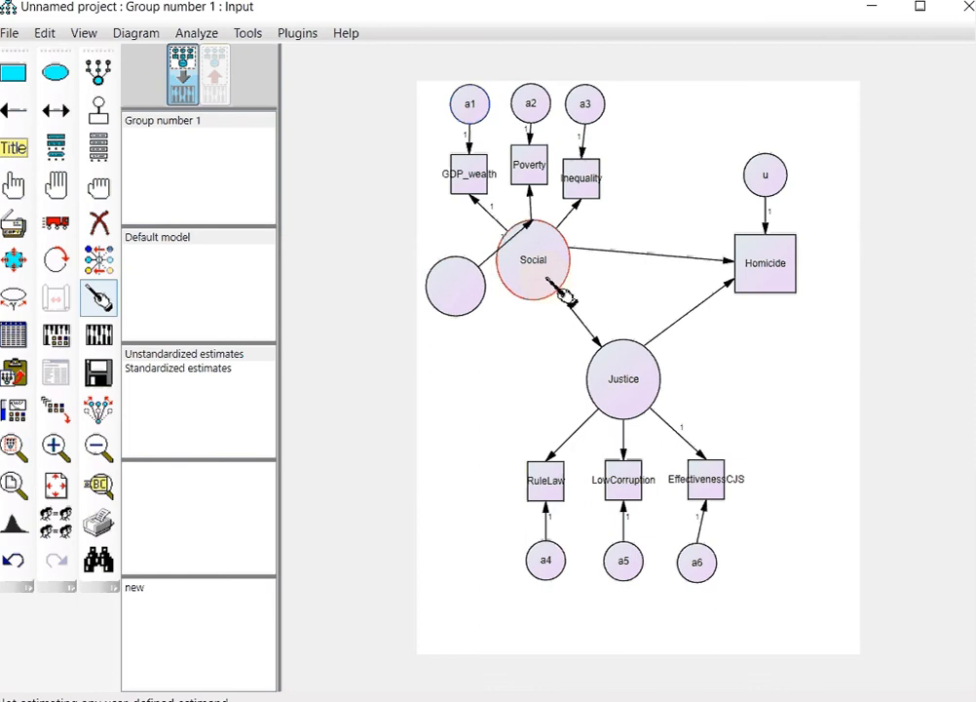
click(563, 291)
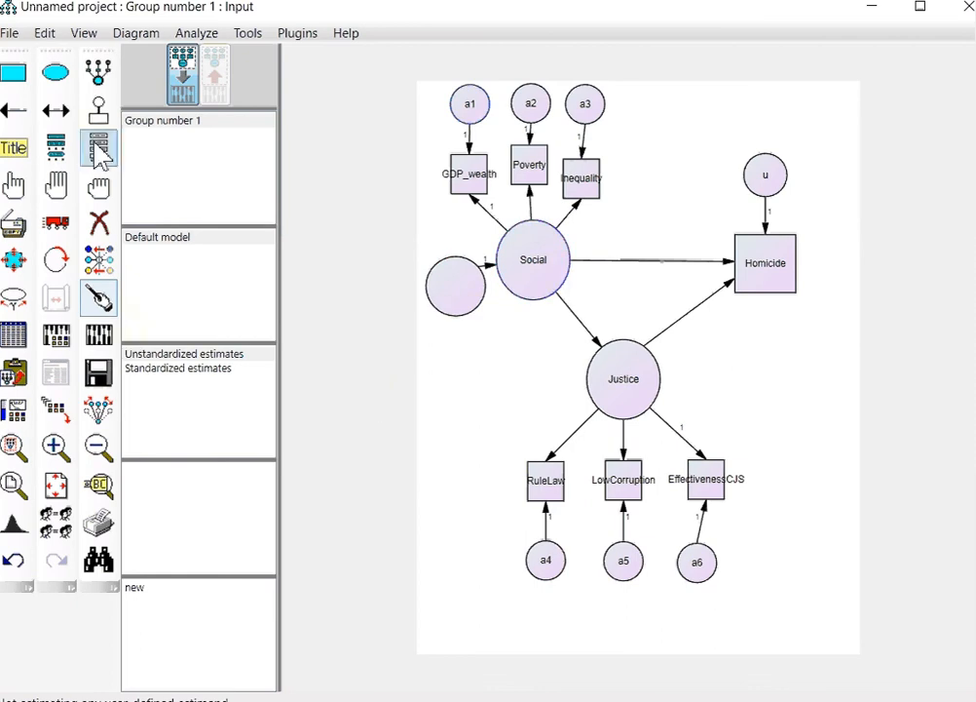
Step: Add a residual variable to Justice, move it beside Justice below Social's residual, and touch up the paths at Justice
click(99, 111)
click(625, 409)
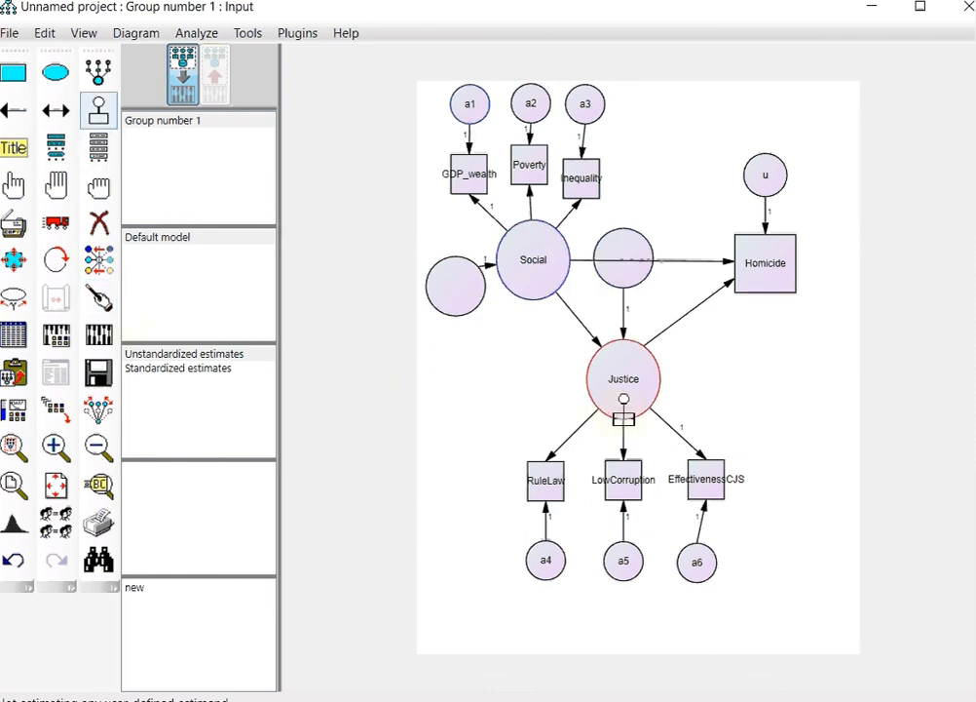
click(56, 222)
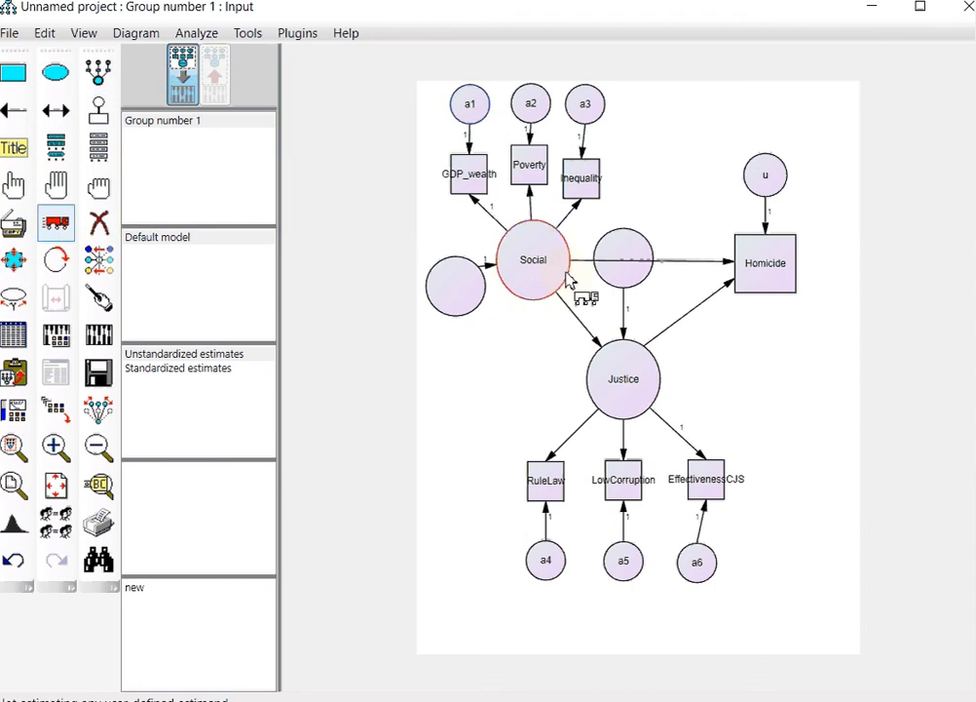
drag(617, 277, 481, 394)
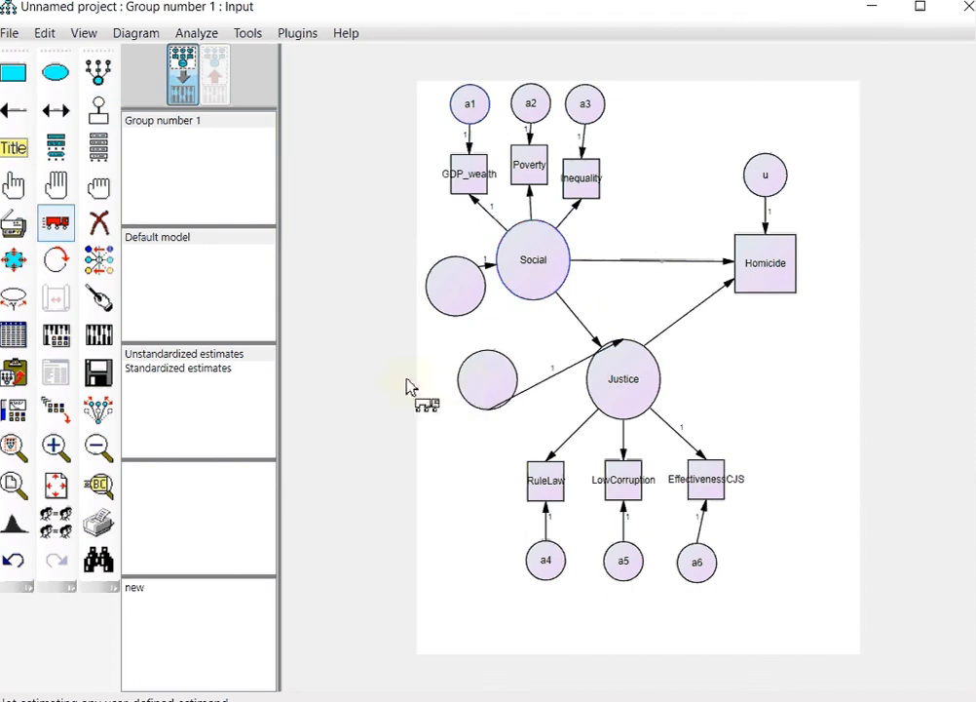
click(98, 298)
click(636, 409)
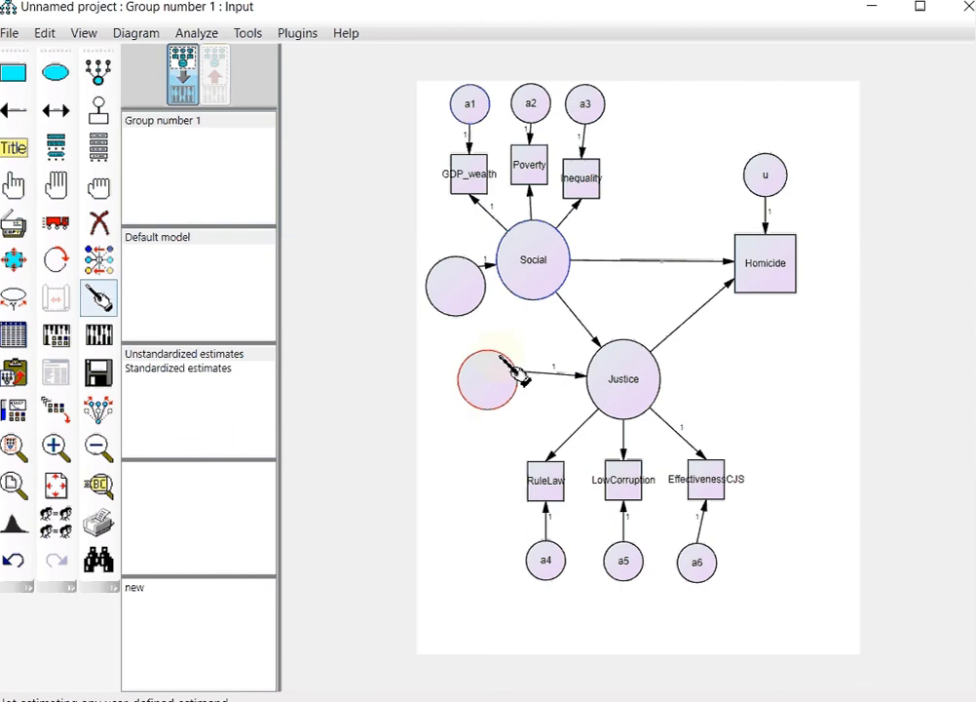
Step: Name the residual variable of Social s1 and the residual variable of Justice s2 in their object properties
click(14, 184)
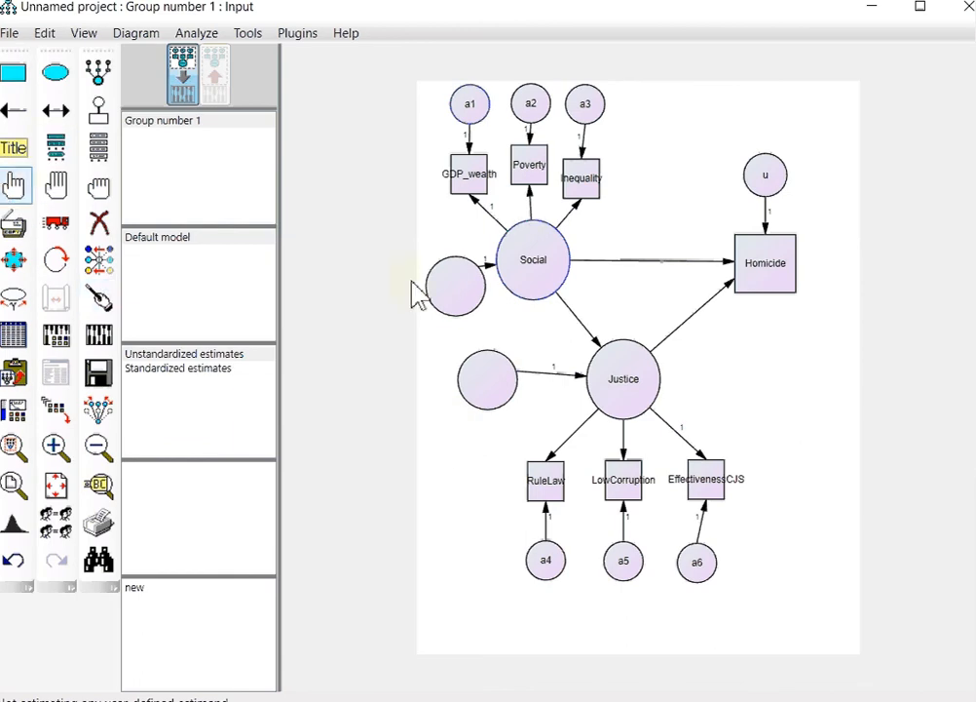
double_click(465, 298)
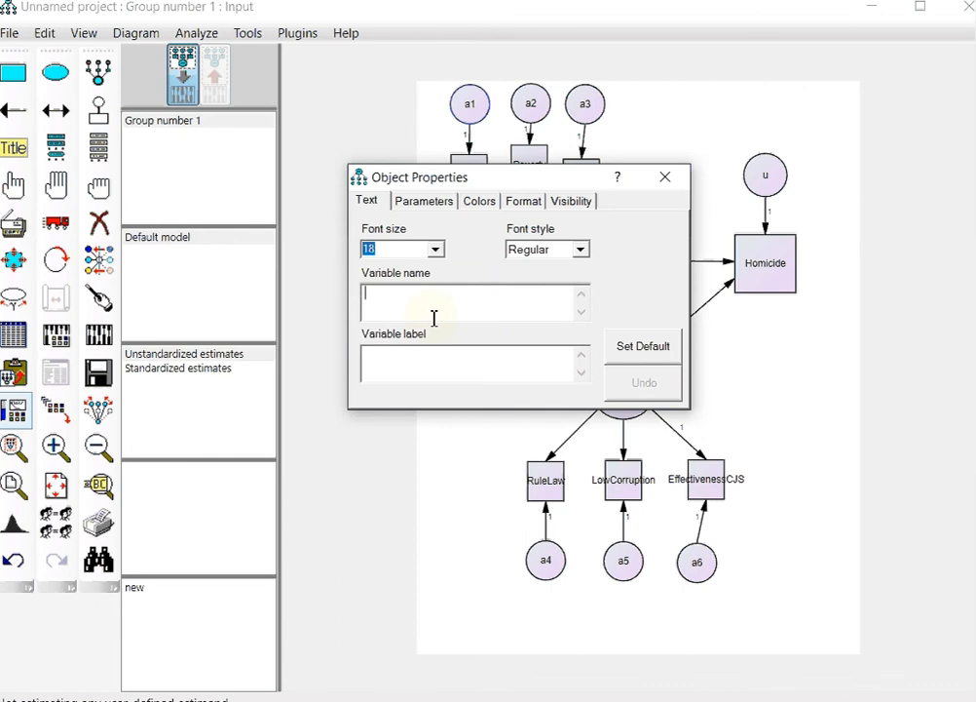
text(s1)
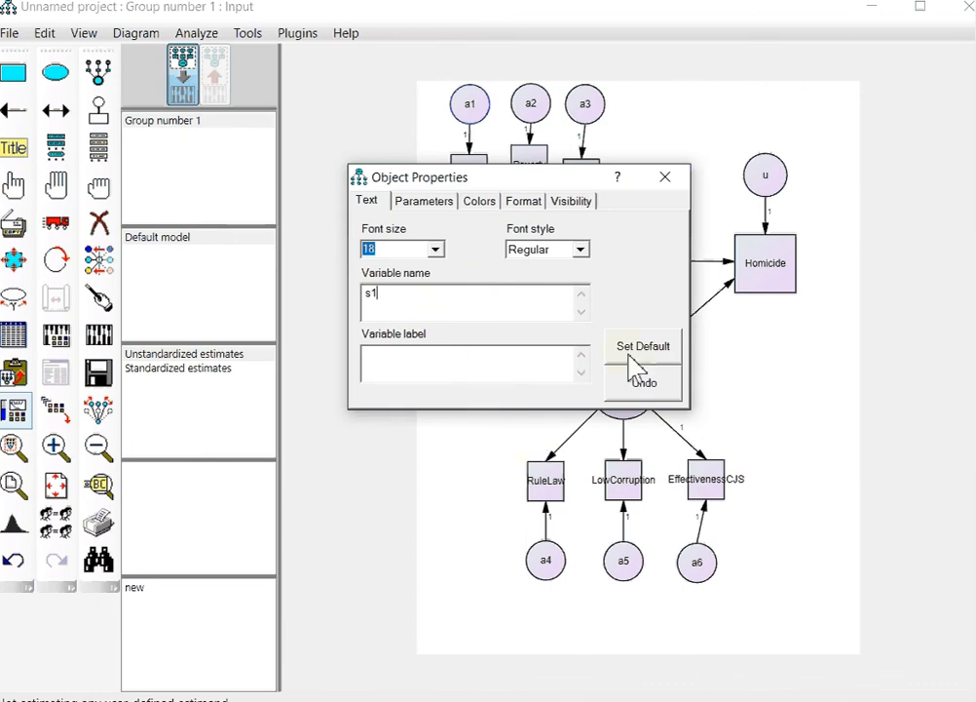
click(666, 181)
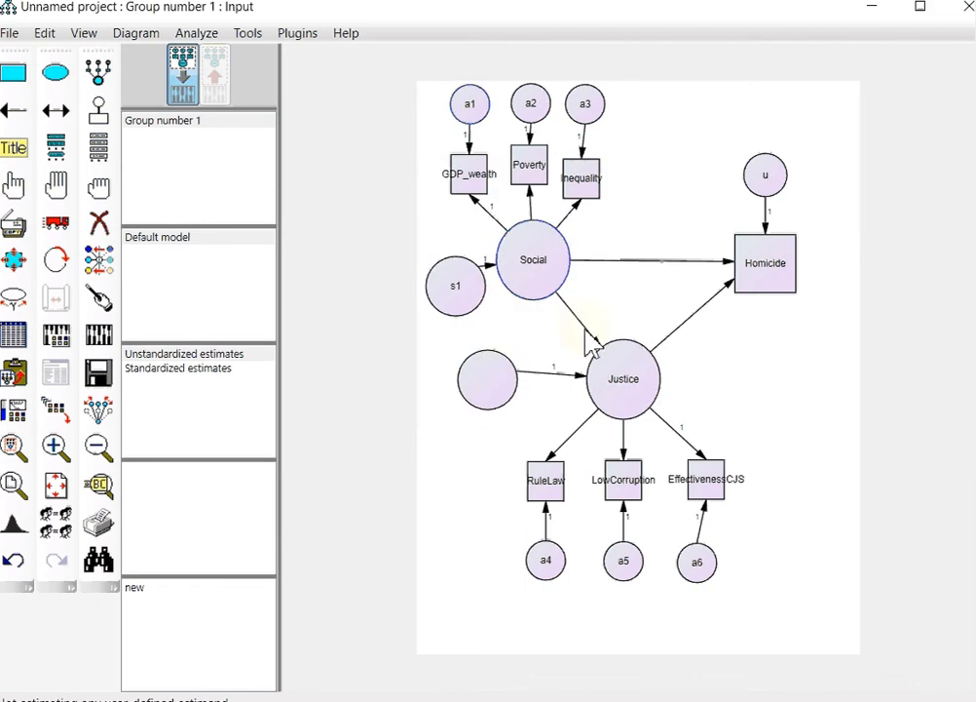
double_click(499, 386)
text(s2)
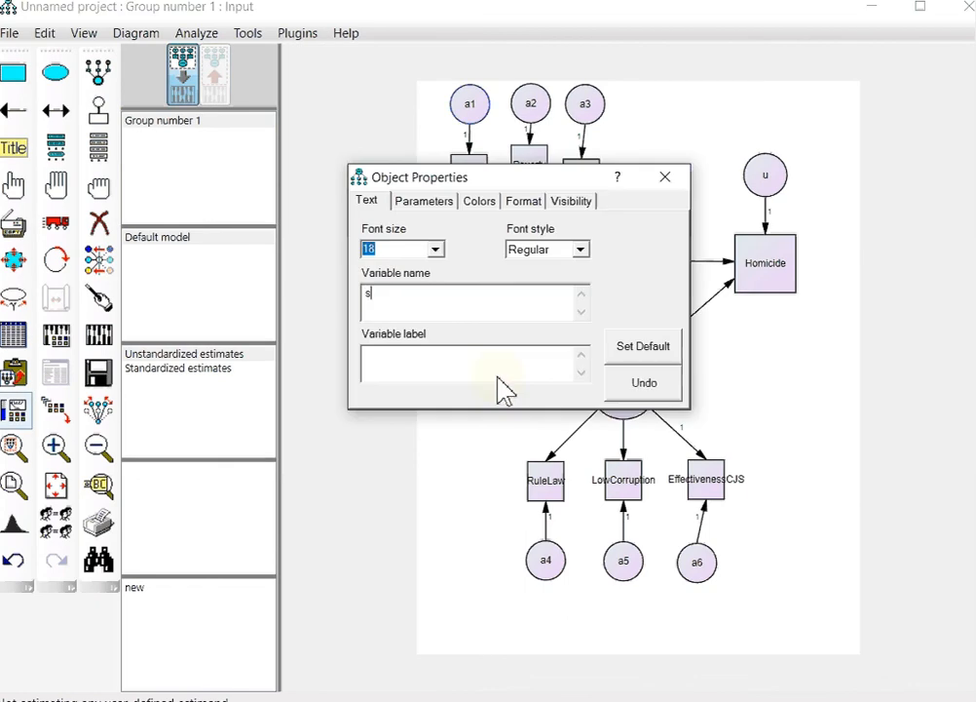
click(667, 179)
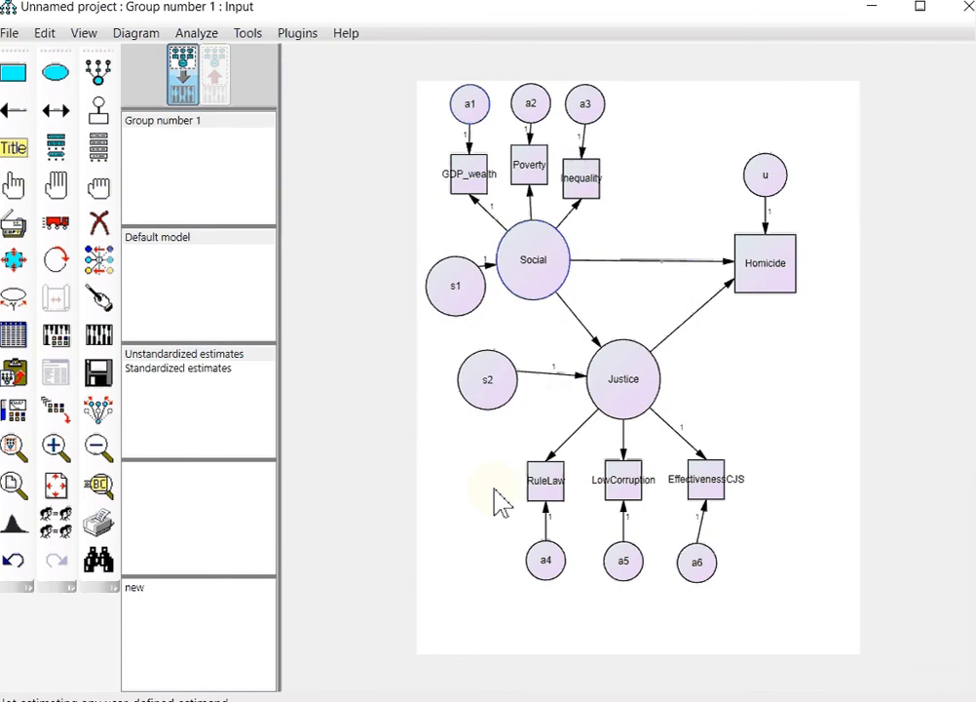
Step: Calculate the estimates for the model, saving the project as New2 in the amos folder
click(104, 337)
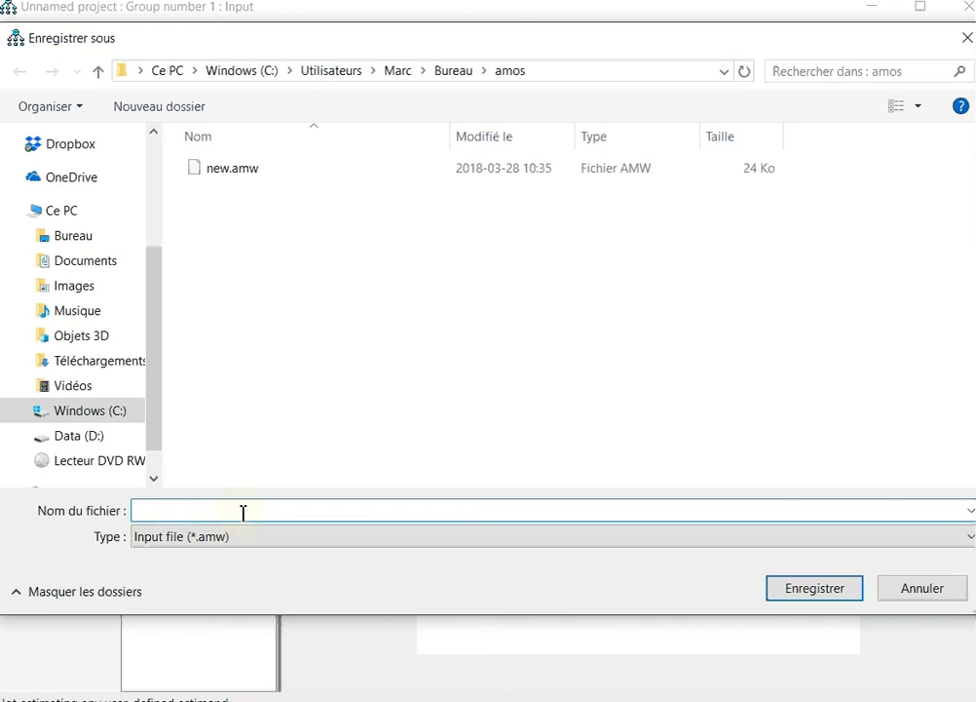
text(new2)
click(809, 604)
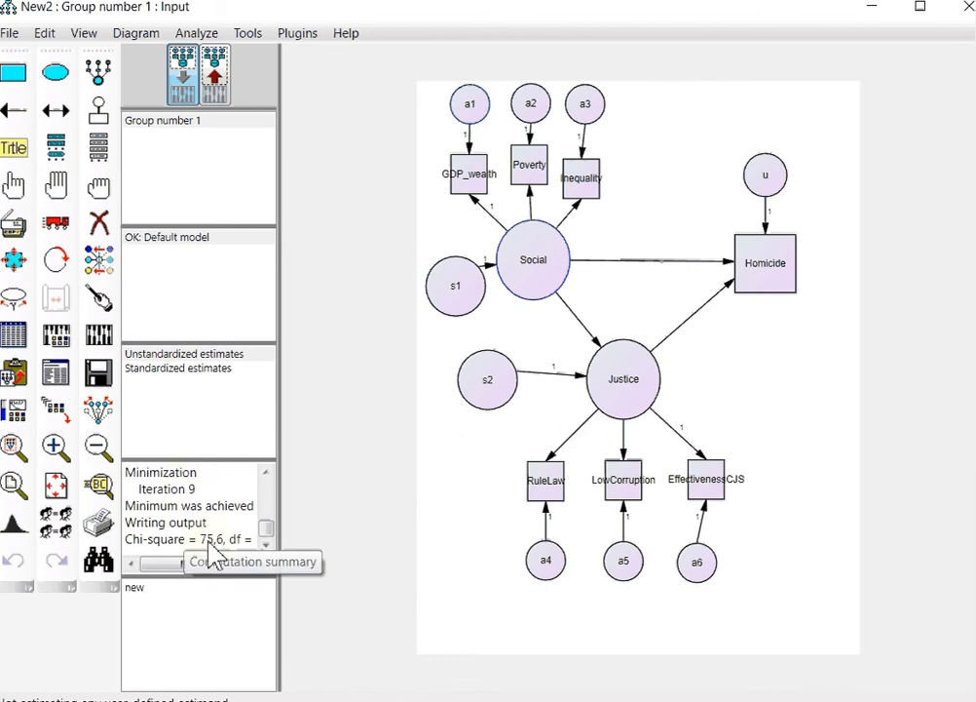
Step: Review the computation summary and display the unstandardized estimates on the path diagram
drag(274, 547, 278, 518)
scroll(219, 540, down, 2)
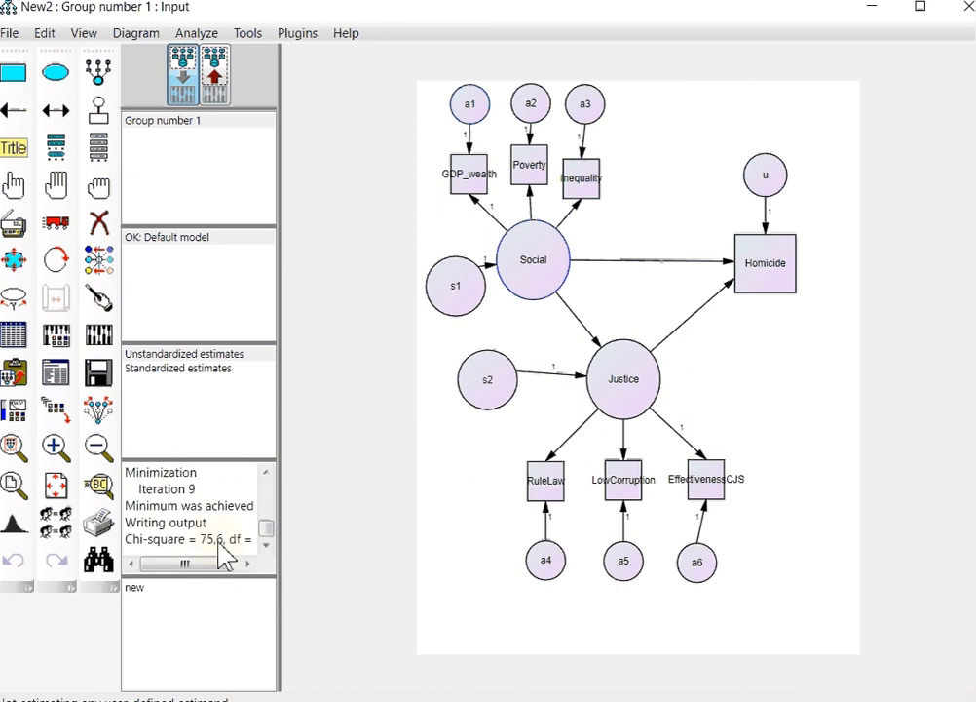
drag(270, 534, 192, 575)
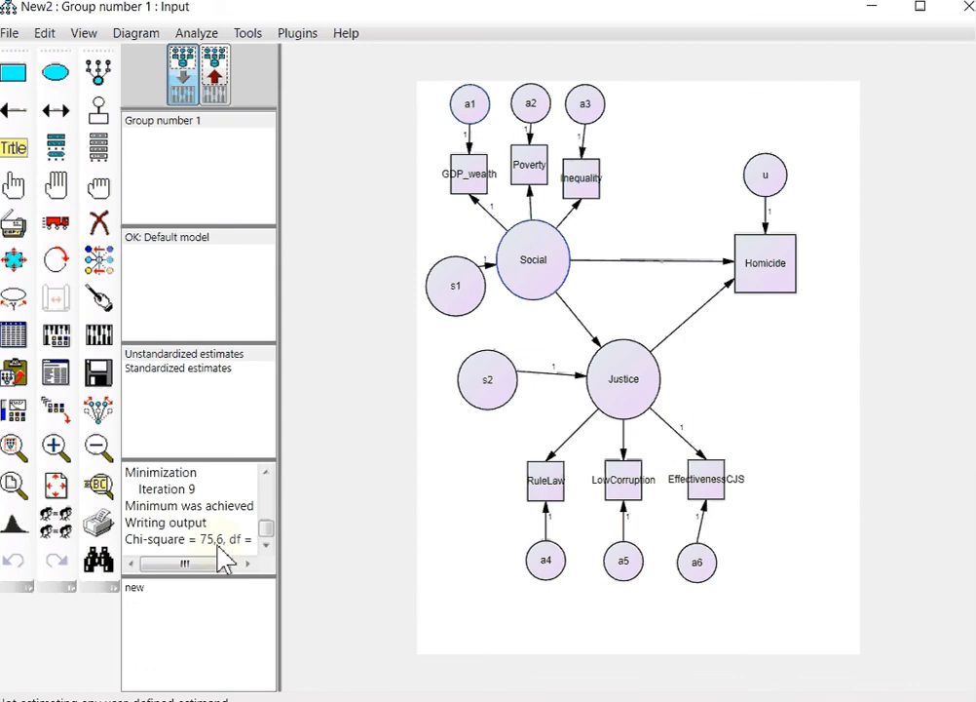
click(219, 86)
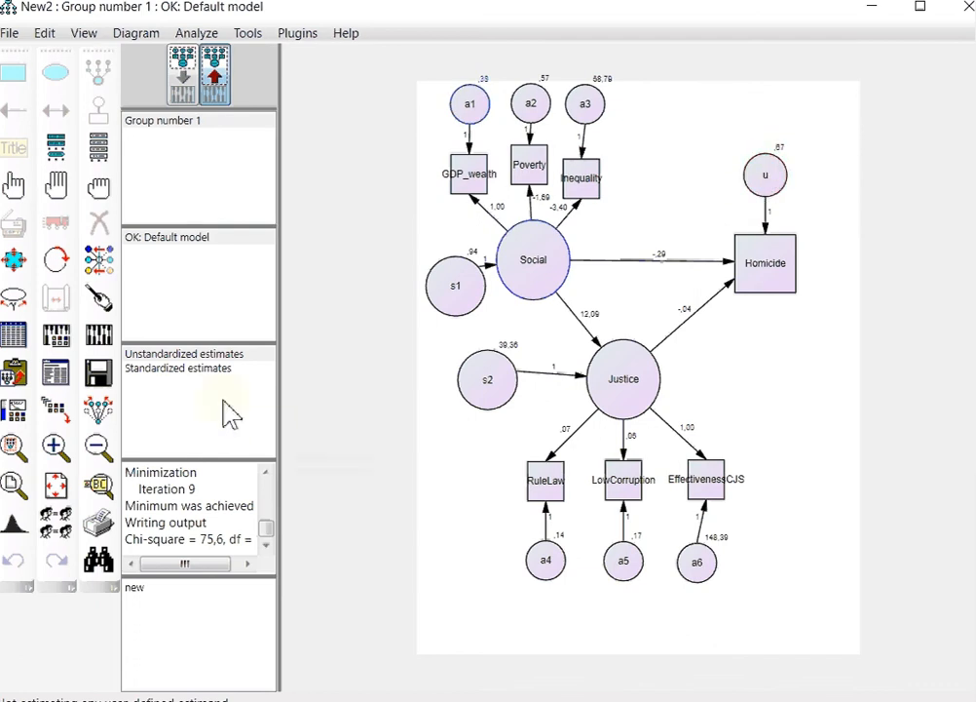
Step: Set the discrepancy method to Generalized least squares in the analysis properties and review the numerical and bias settings
click(60, 337)
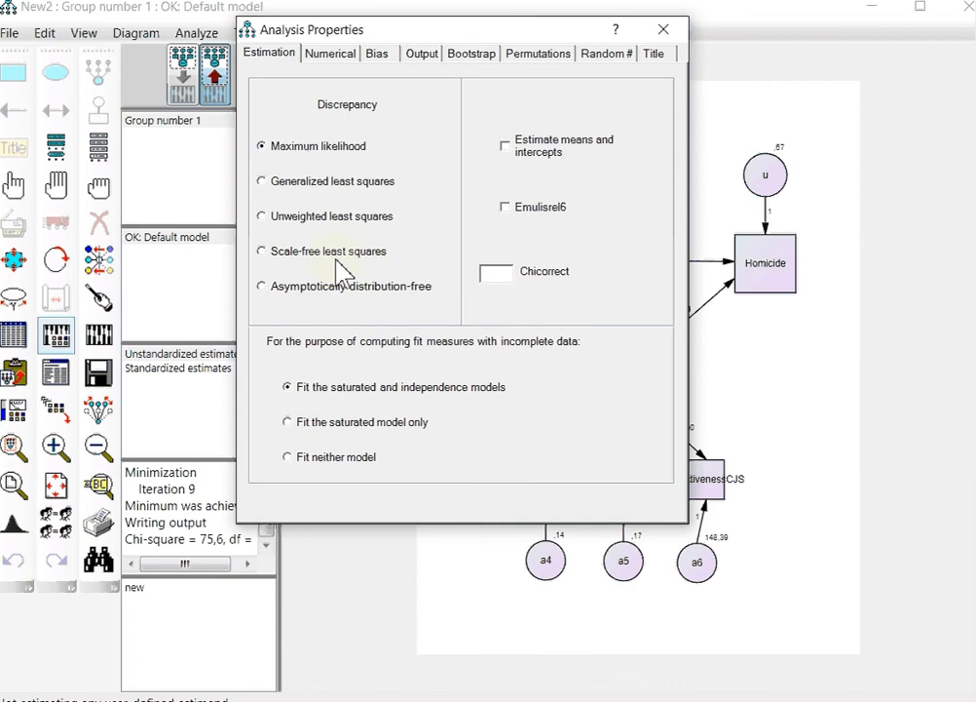
click(327, 183)
click(334, 55)
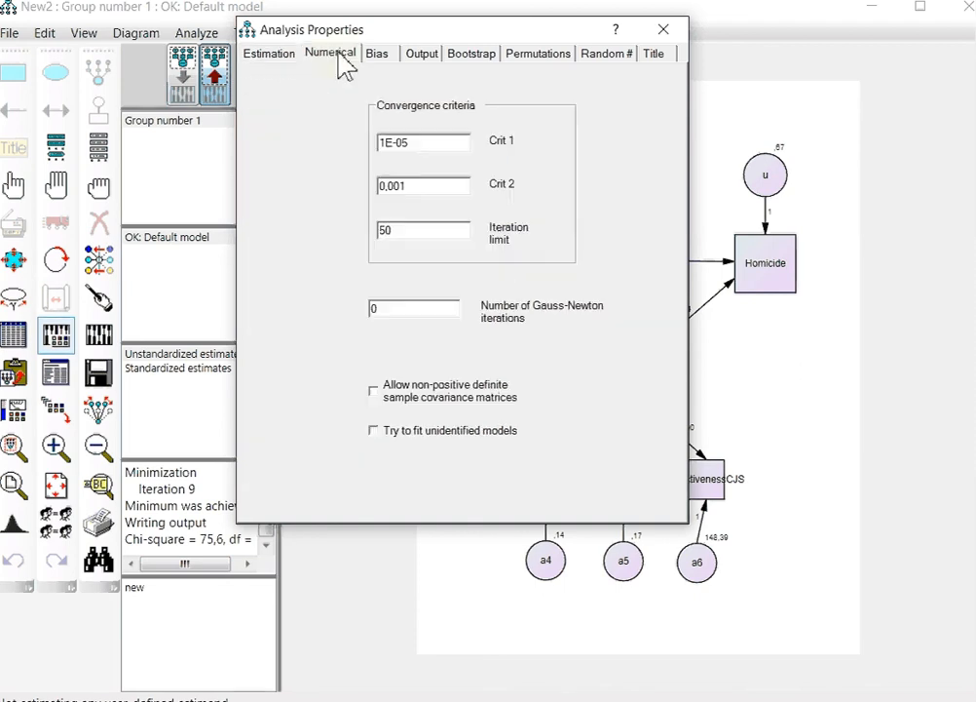
click(389, 56)
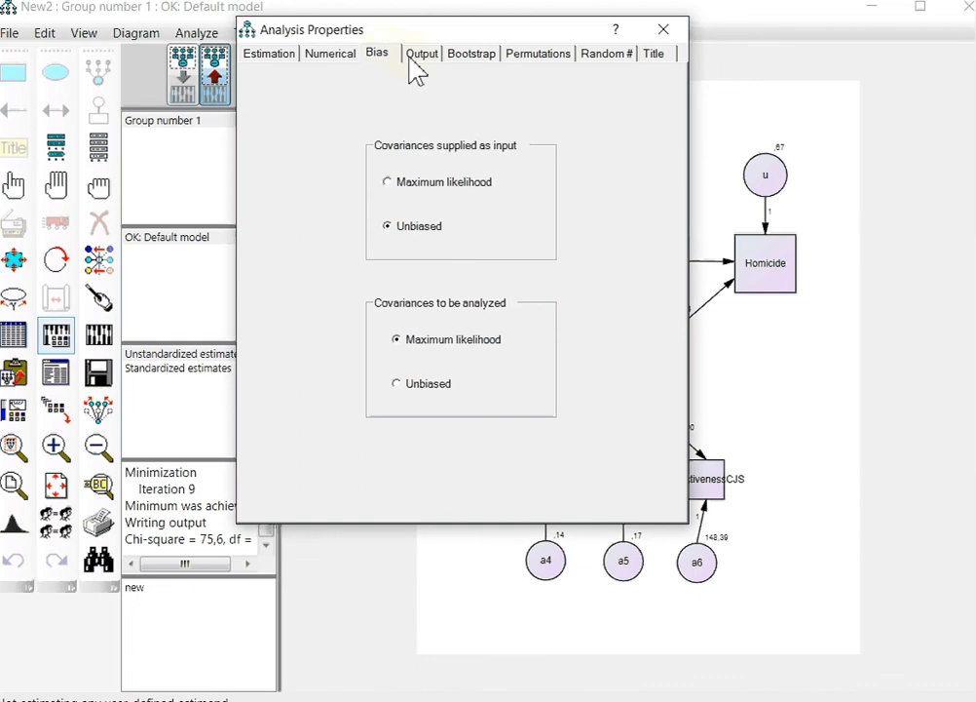
Step: Include Indirect, direct & total effects in the analysis output, and review the bootstrap and permutation settings
click(428, 68)
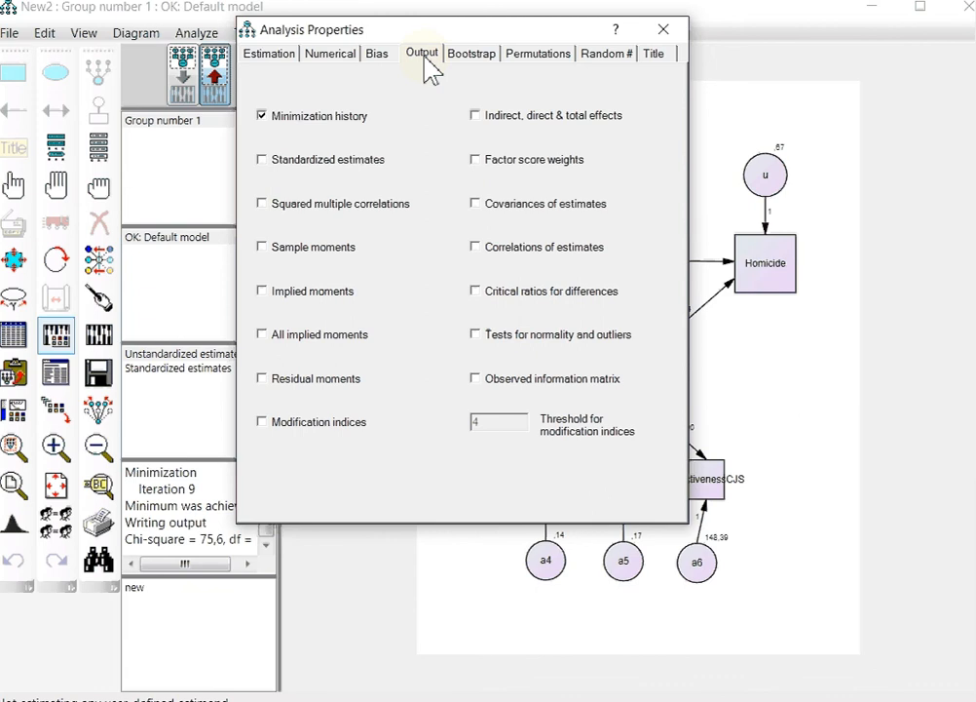
click(475, 114)
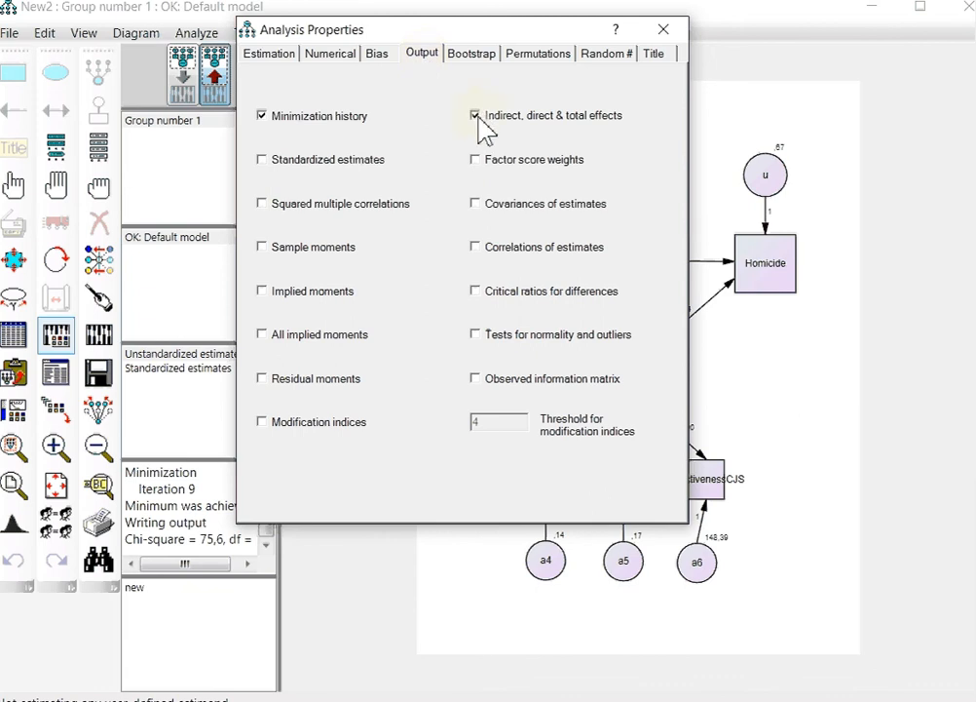
click(487, 64)
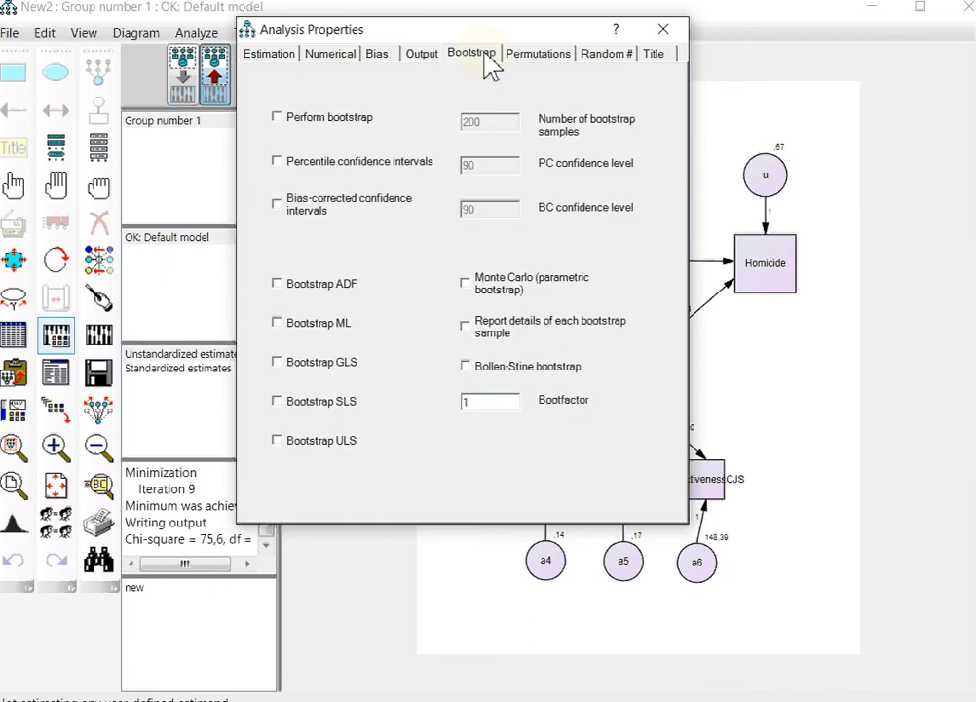
click(536, 57)
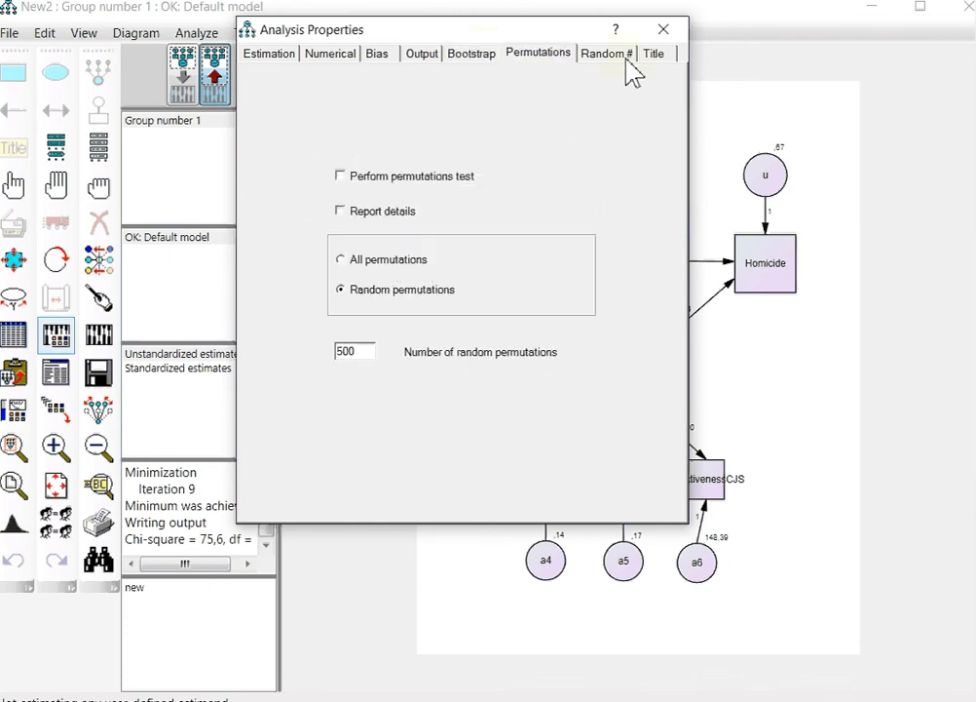
click(666, 31)
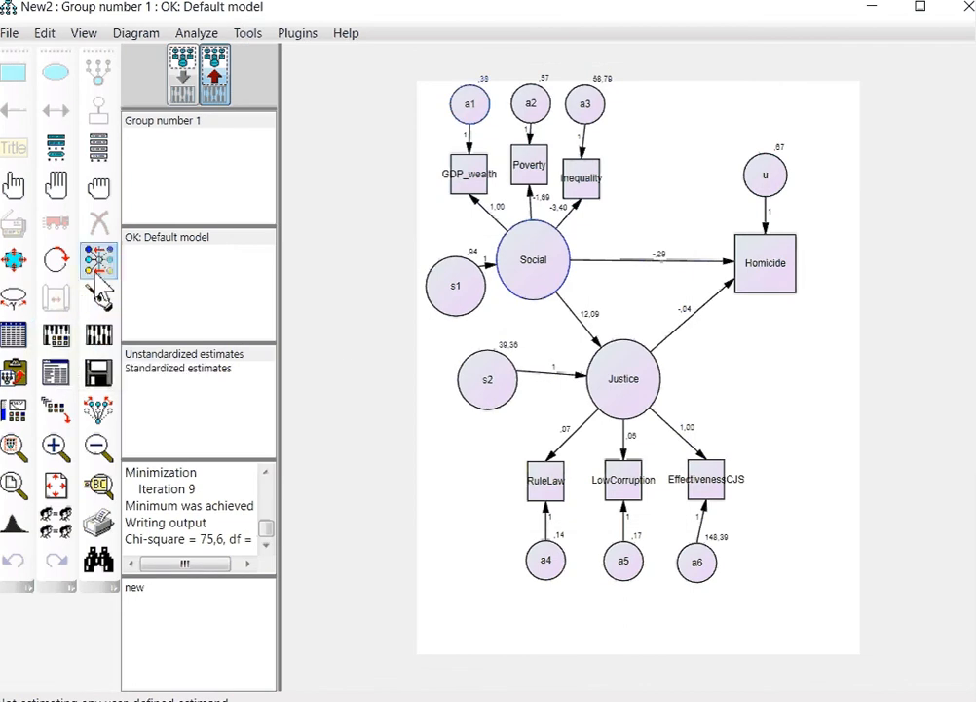
Step: Recalculate the model estimates and look through the computation summary
click(101, 337)
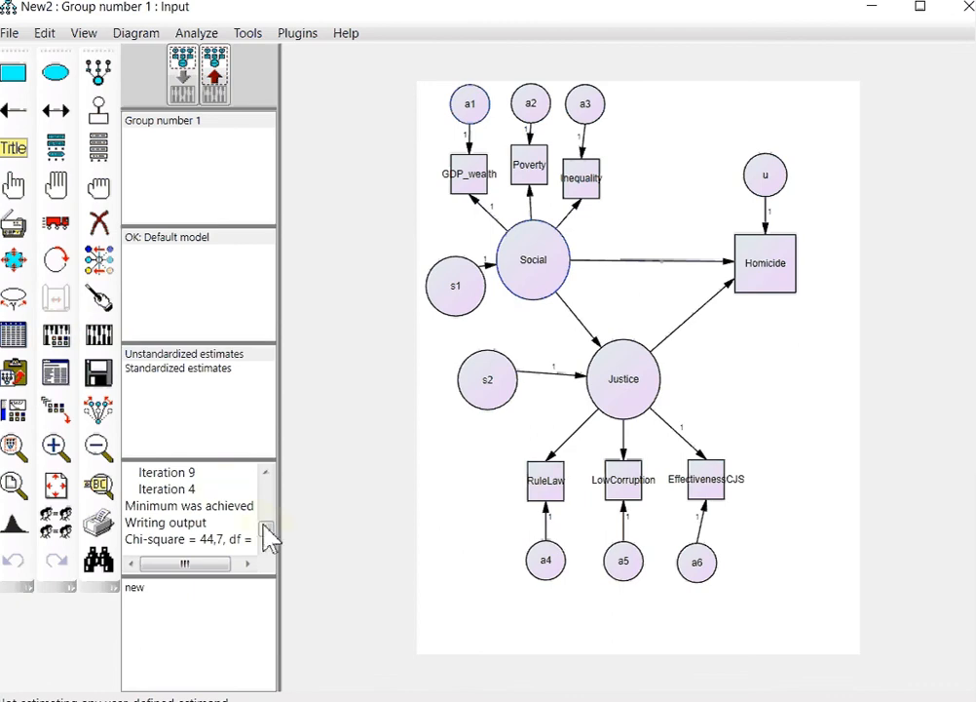
scroll(275, 529, up, 2)
scroll(278, 535, down, 2)
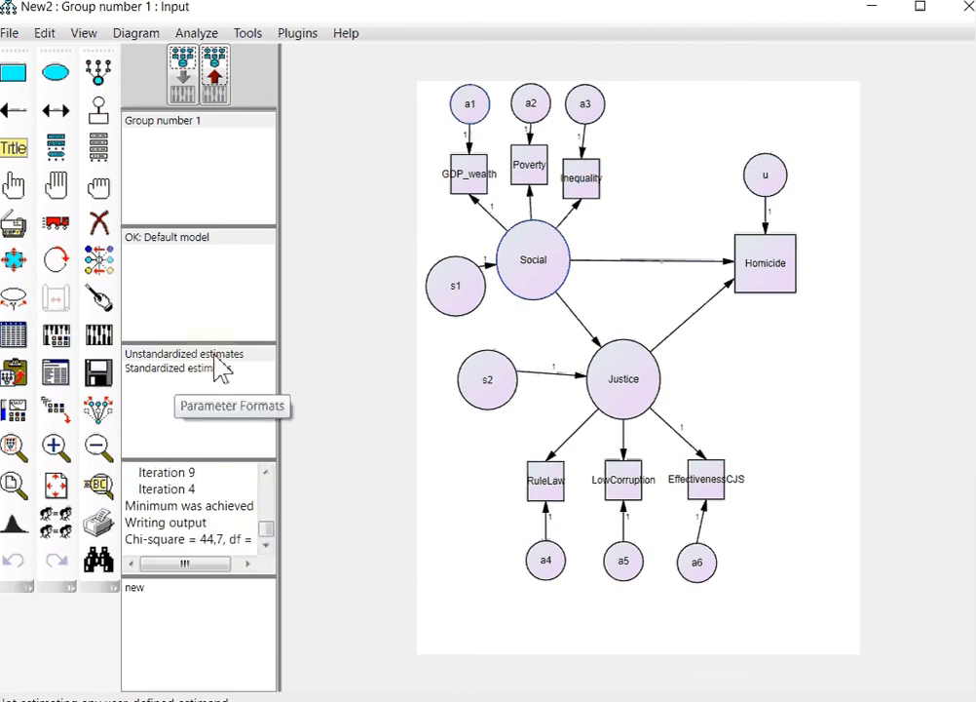
Step: Check which output options are enabled in the analysis properties
click(55, 336)
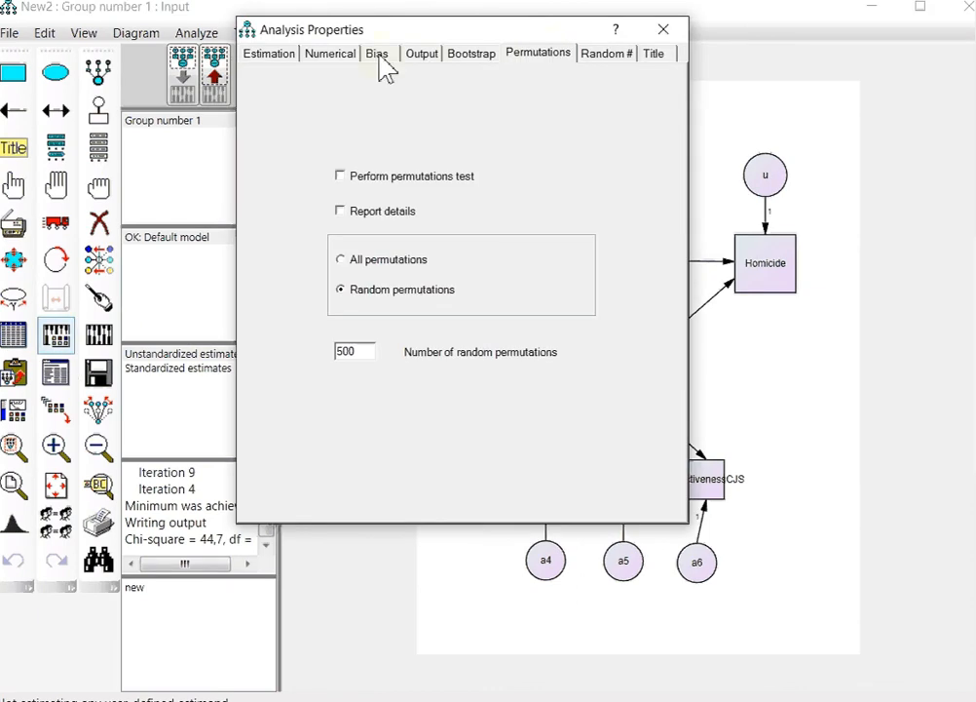
click(425, 56)
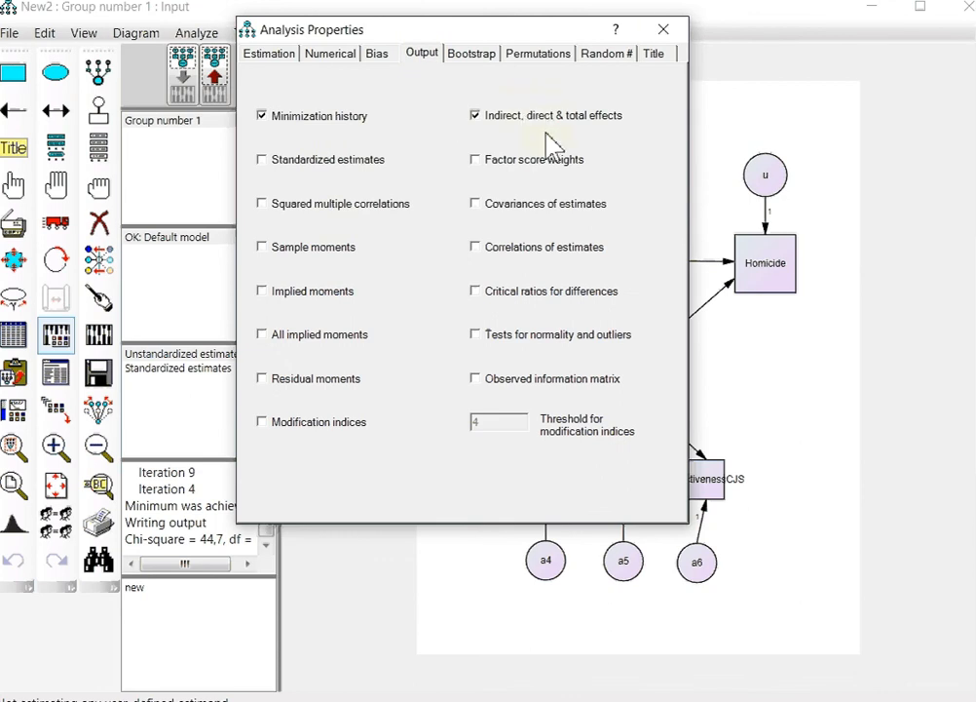
click(664, 32)
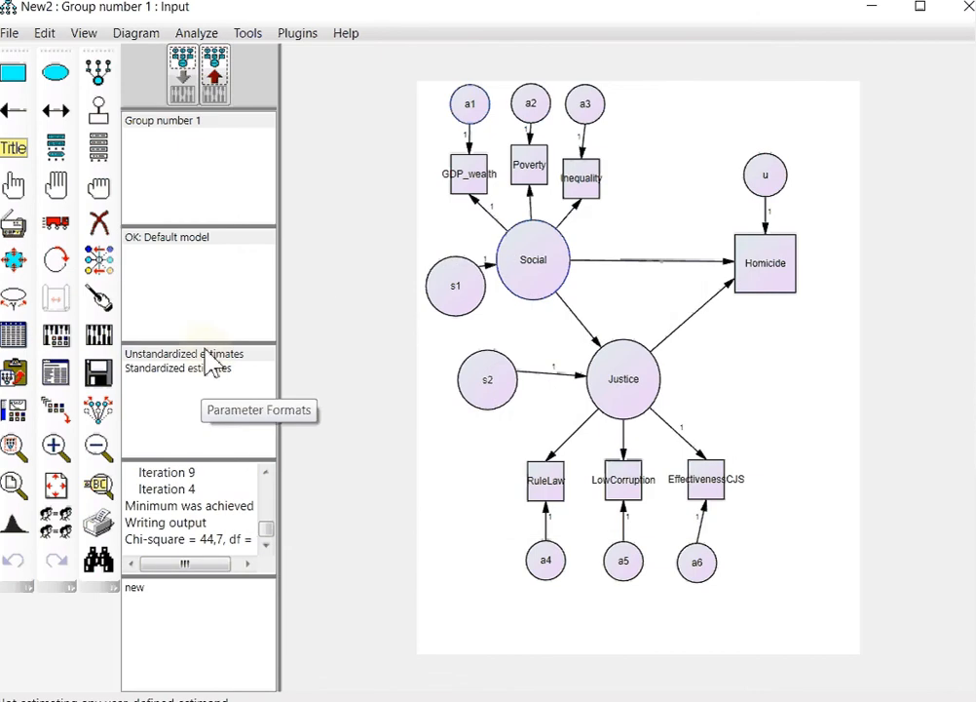
Step: Try to display the standardized estimates on the output path diagram
click(234, 356)
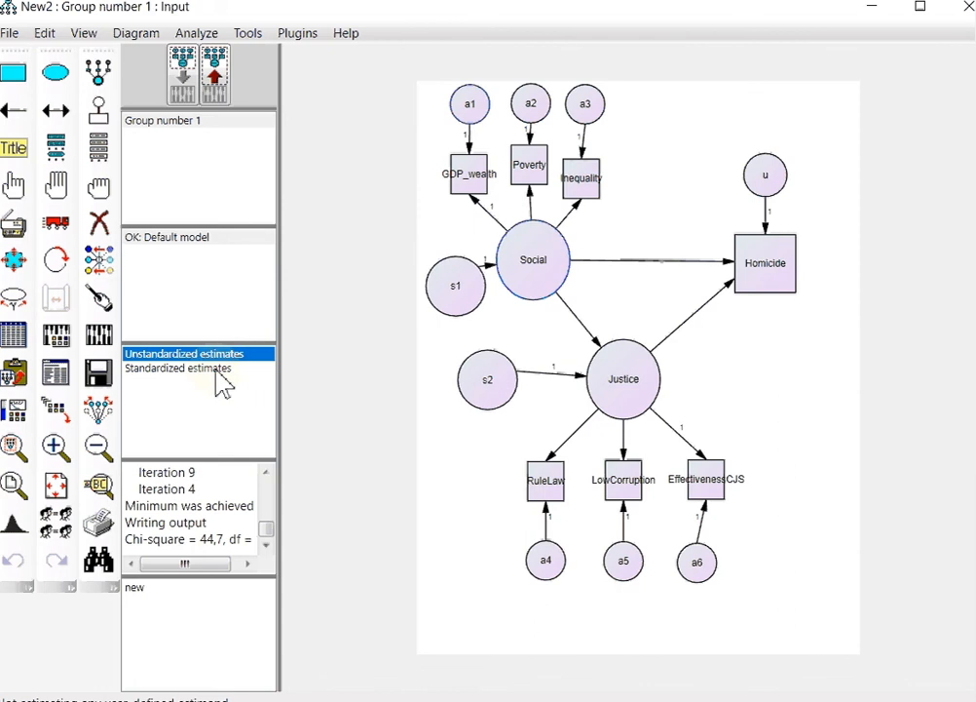
click(222, 370)
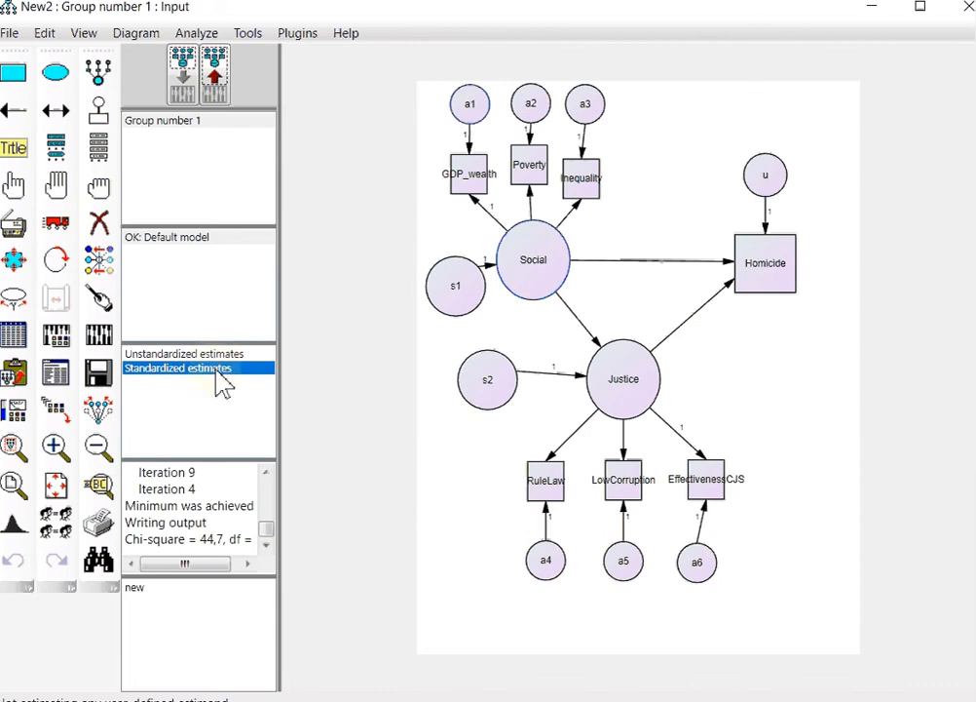
click(216, 79)
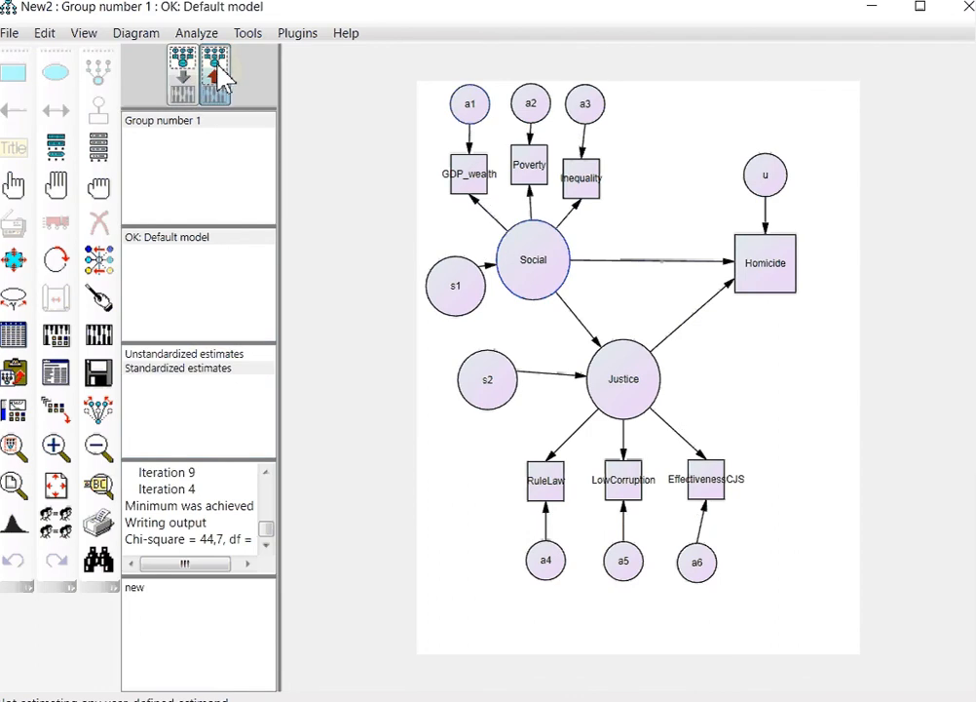
click(218, 367)
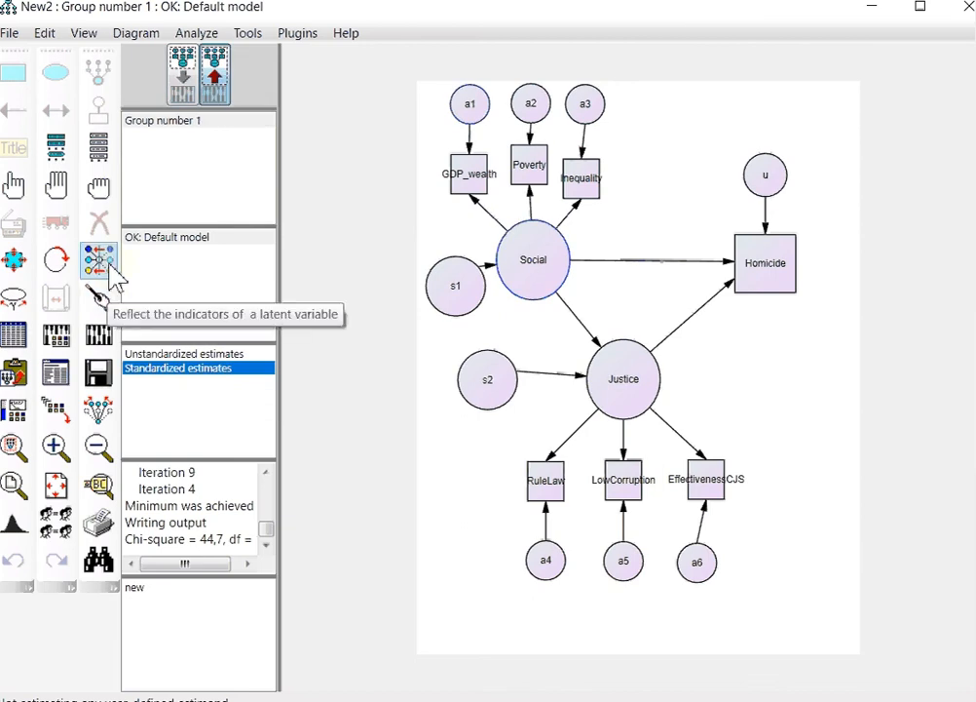
Step: Calculate the estimates again and retry showing the standardized values on the output path diagram
click(98, 337)
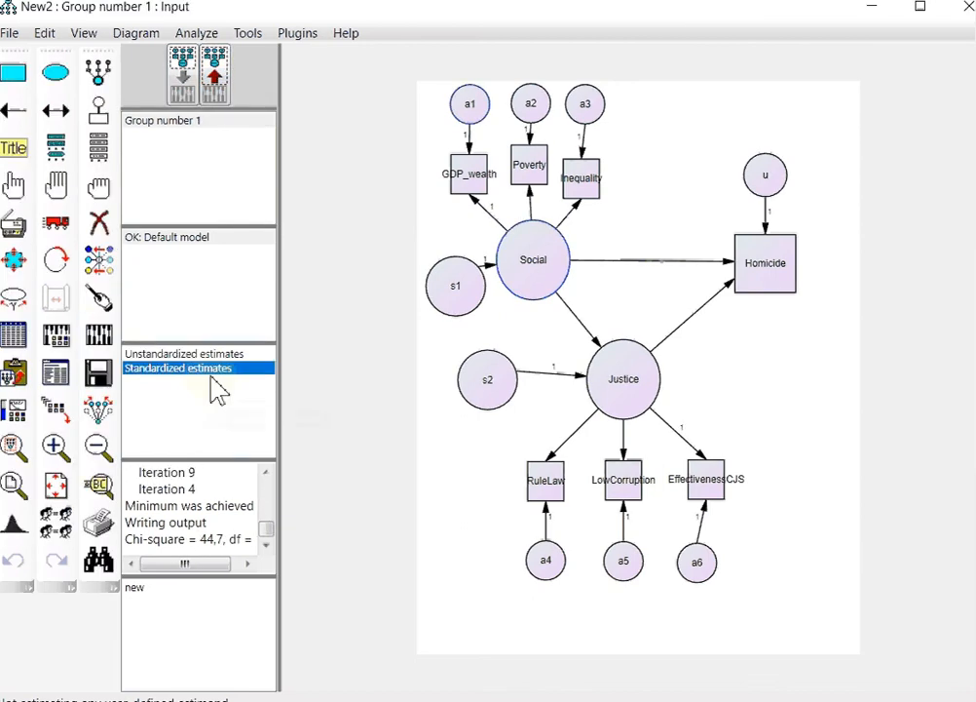
click(216, 86)
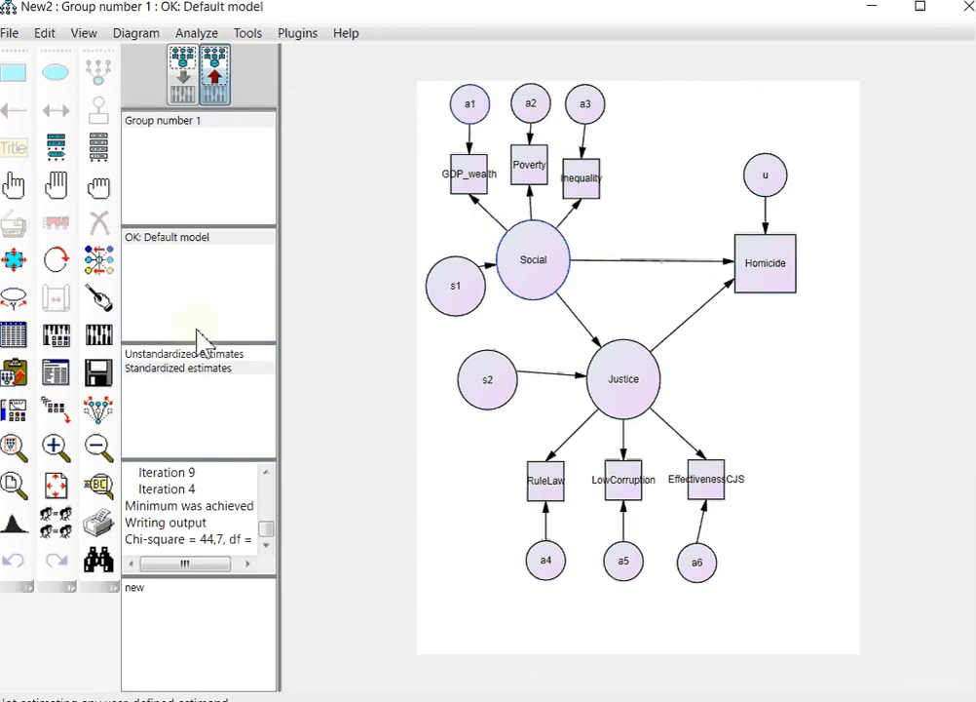
click(192, 370)
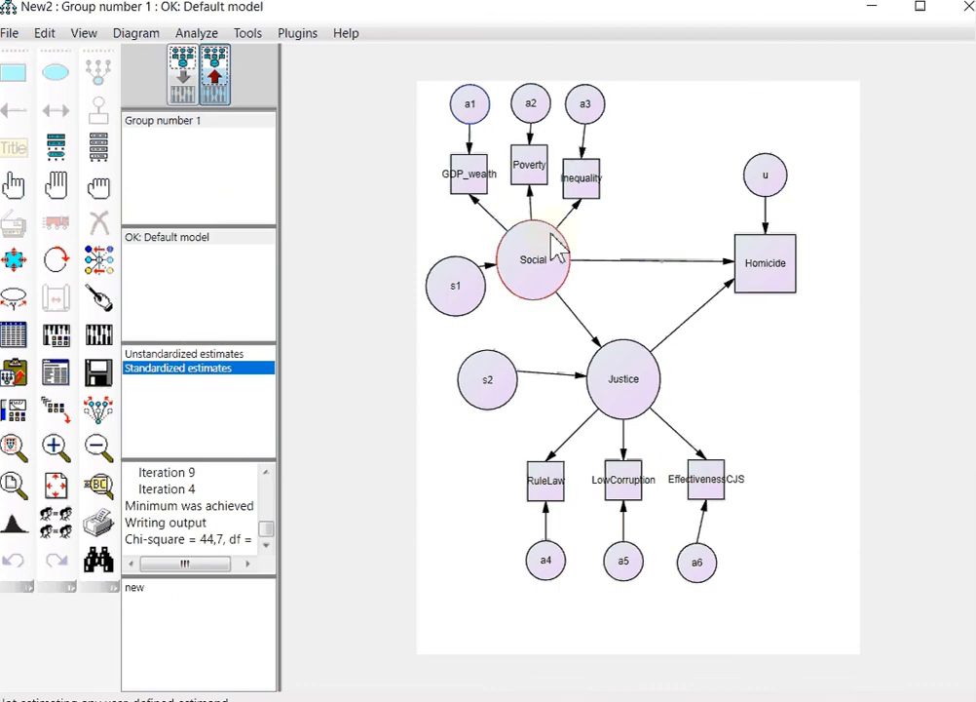
Step: Display the unstandardized estimates on the output path diagram and return to the input path diagram
click(242, 354)
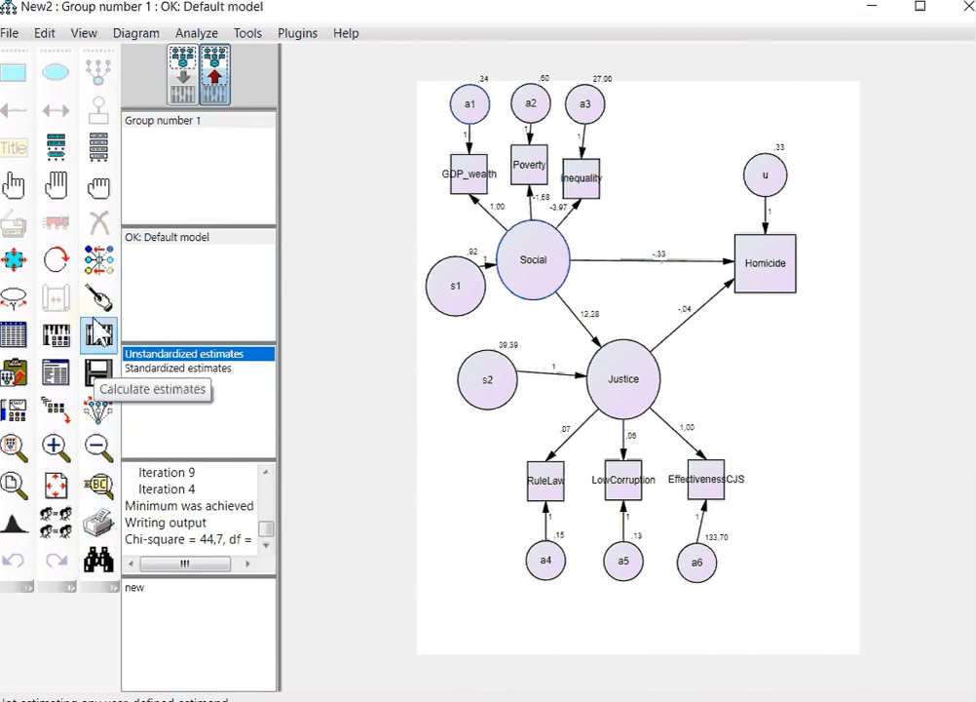
click(187, 78)
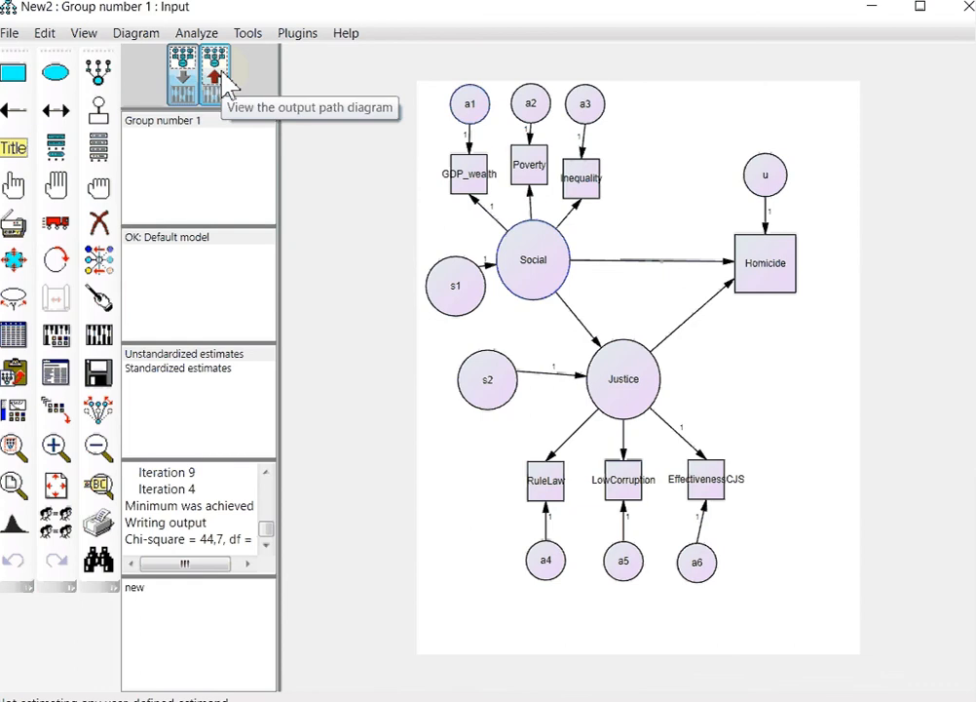